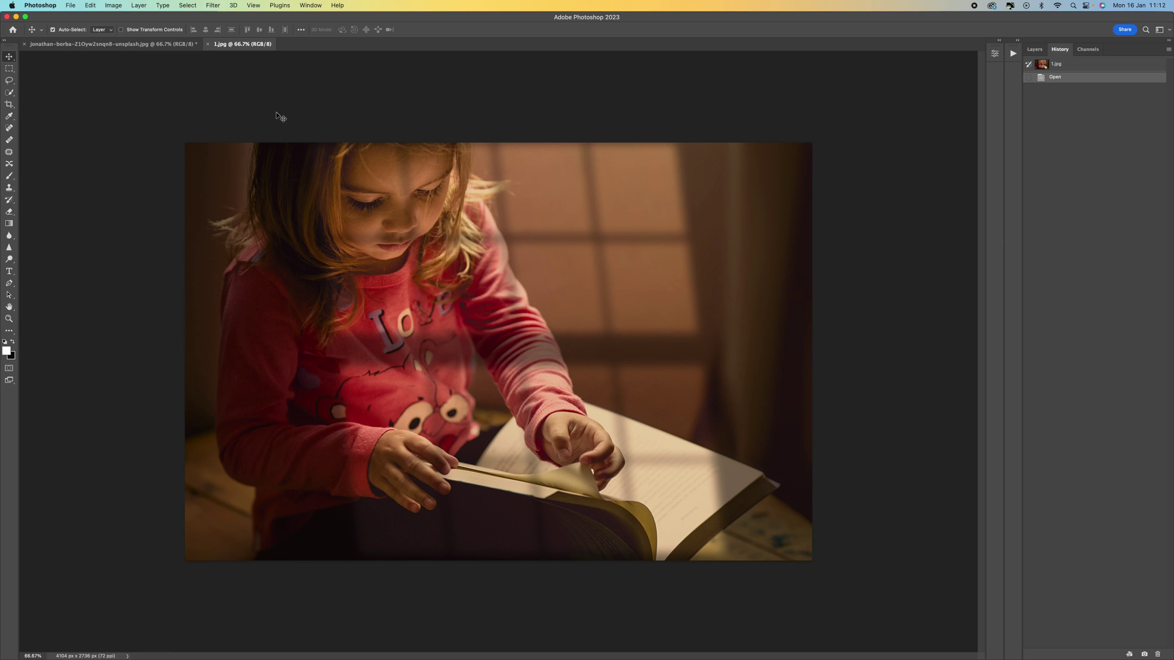
Bring the jonathan-borba girl-reading photo forward and show its Layers panel with the Background layer.
left_click(154, 46)
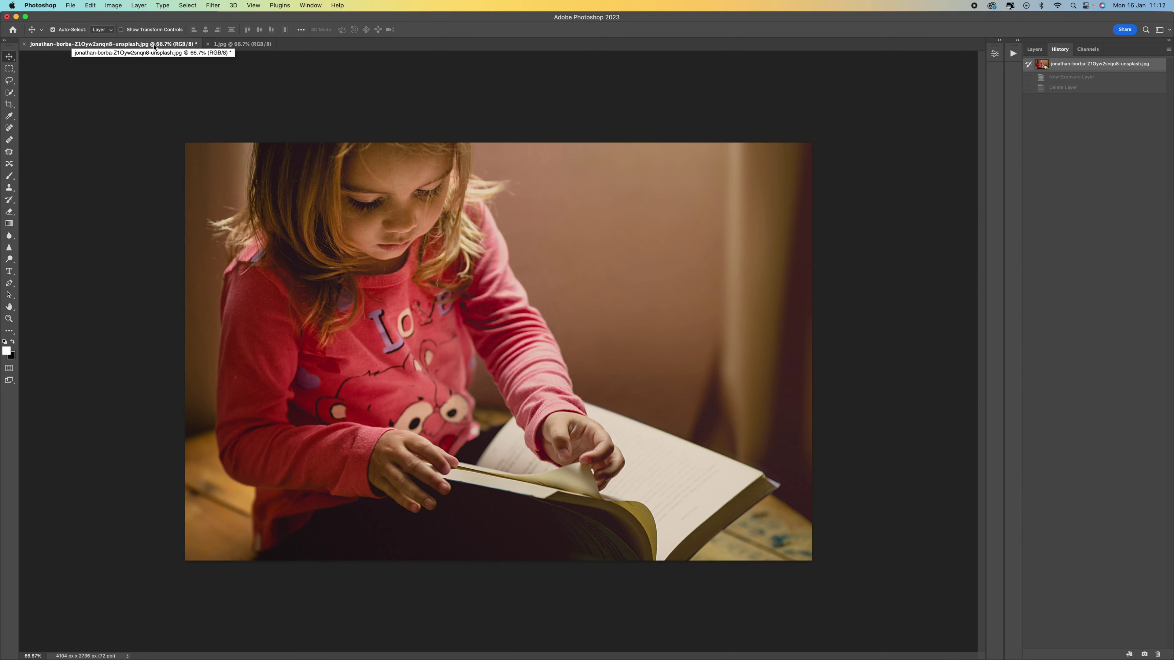
left_click(1031, 50)
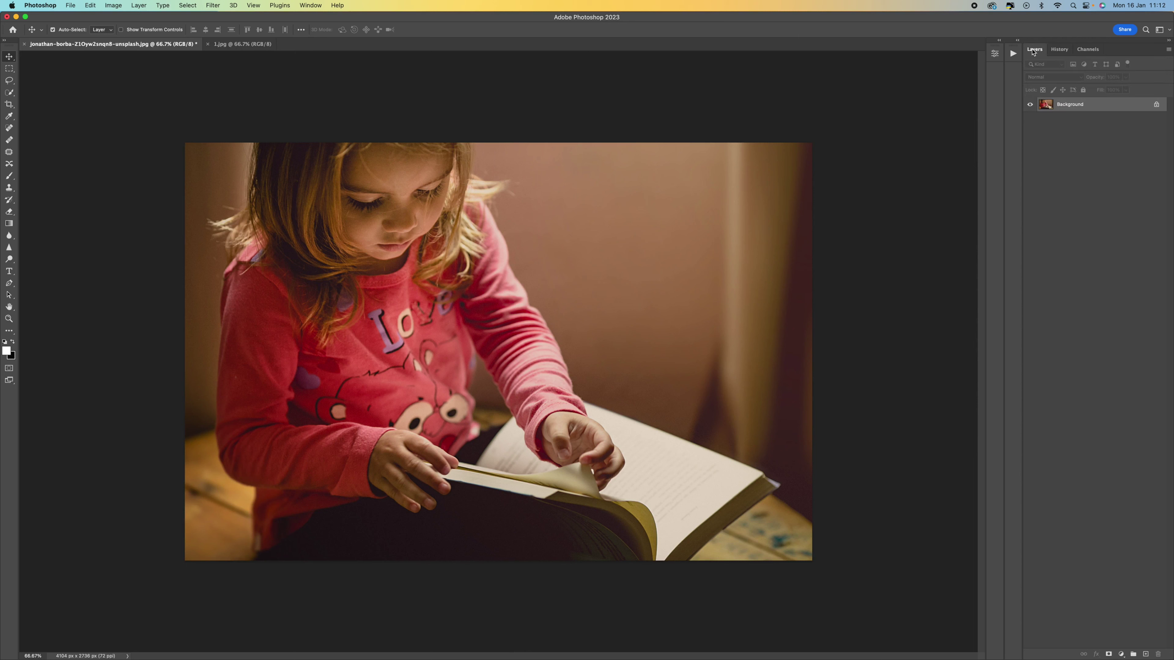
Add an Exposure adjustment layer with exposure -1.60 and gamma 0.82 to darken the photo.
left_click(1122, 654)
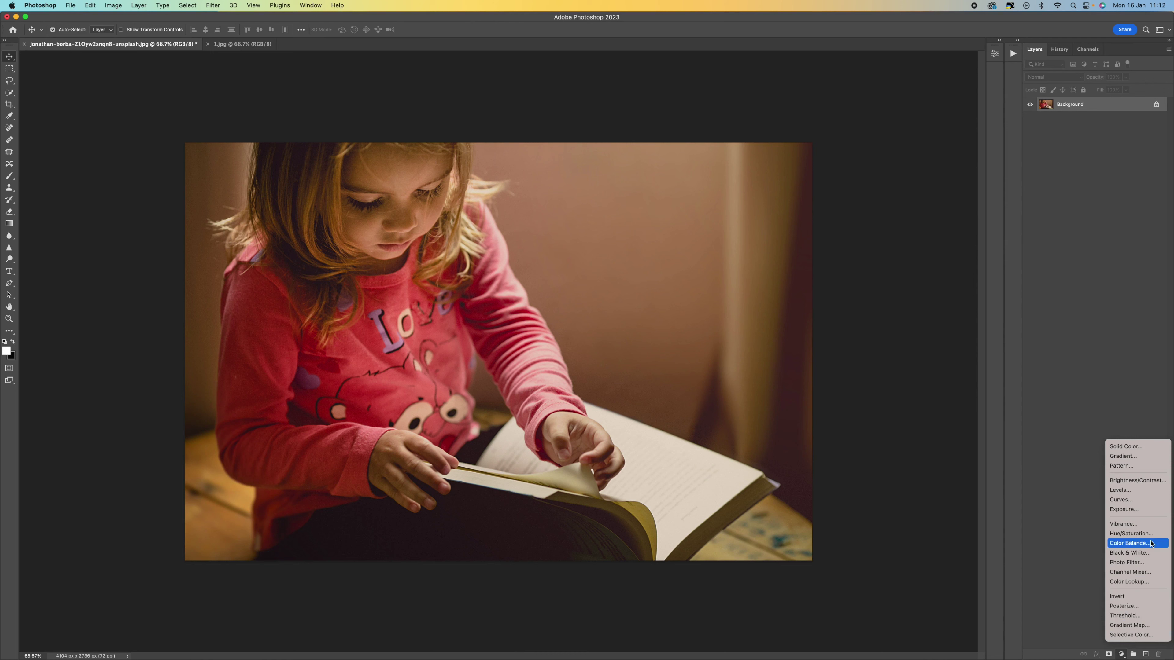
left_click(1123, 508)
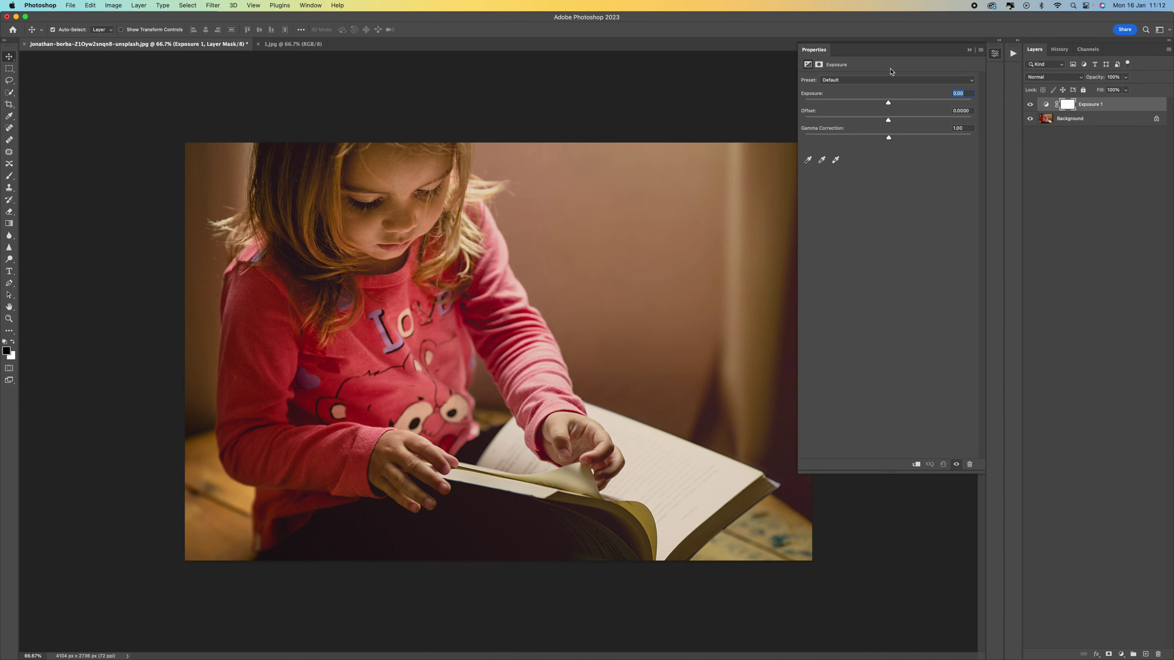
left_click_drag(888, 105, 867, 106)
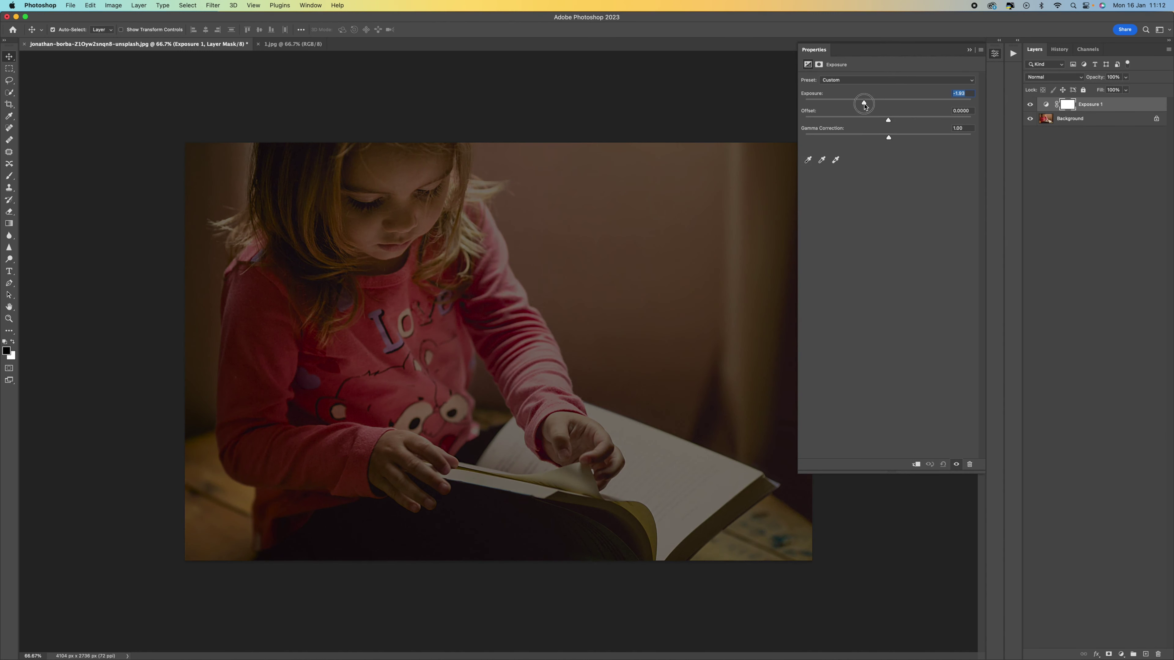
left_click_drag(888, 139, 902, 143)
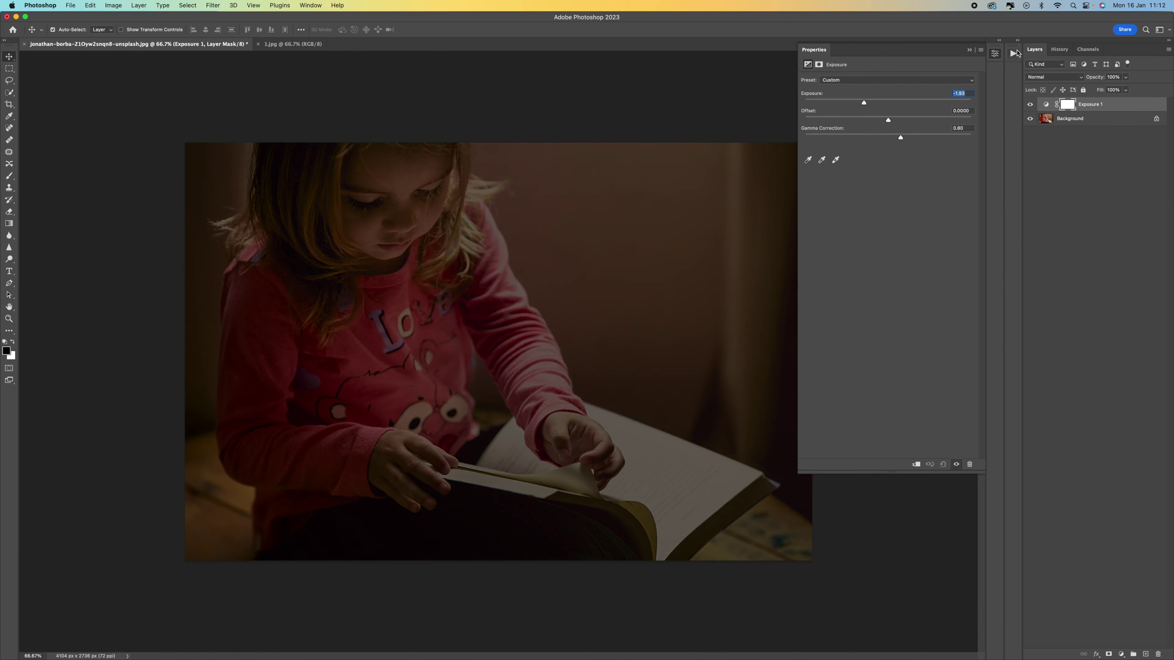
left_click(993, 55)
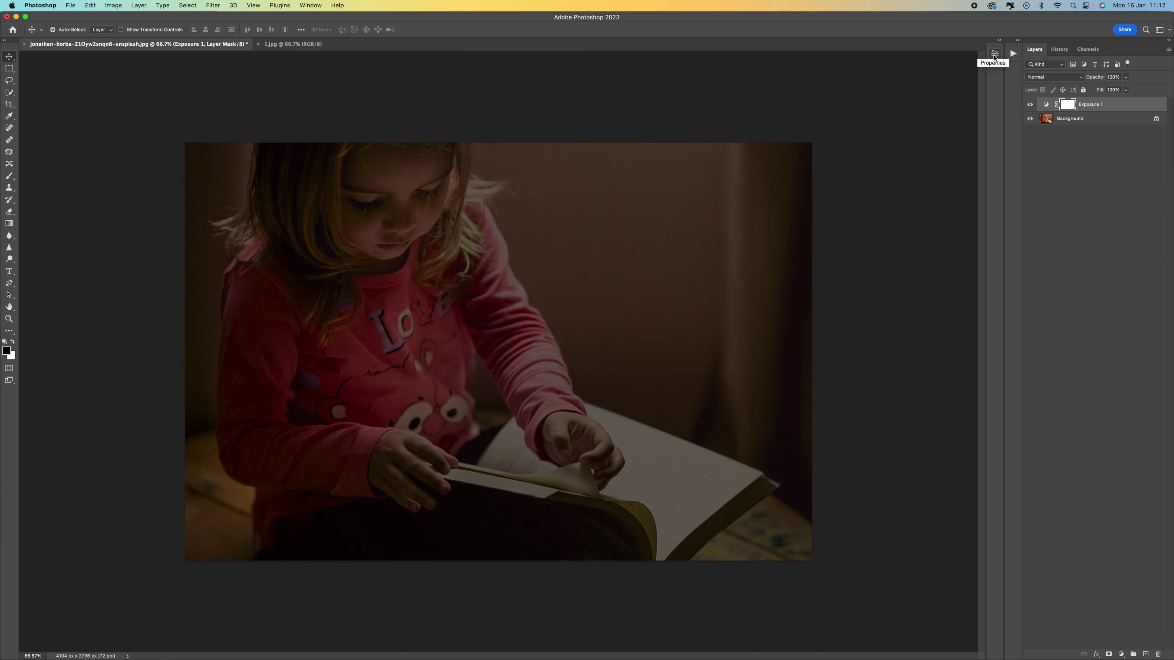
left_click(71, 4)
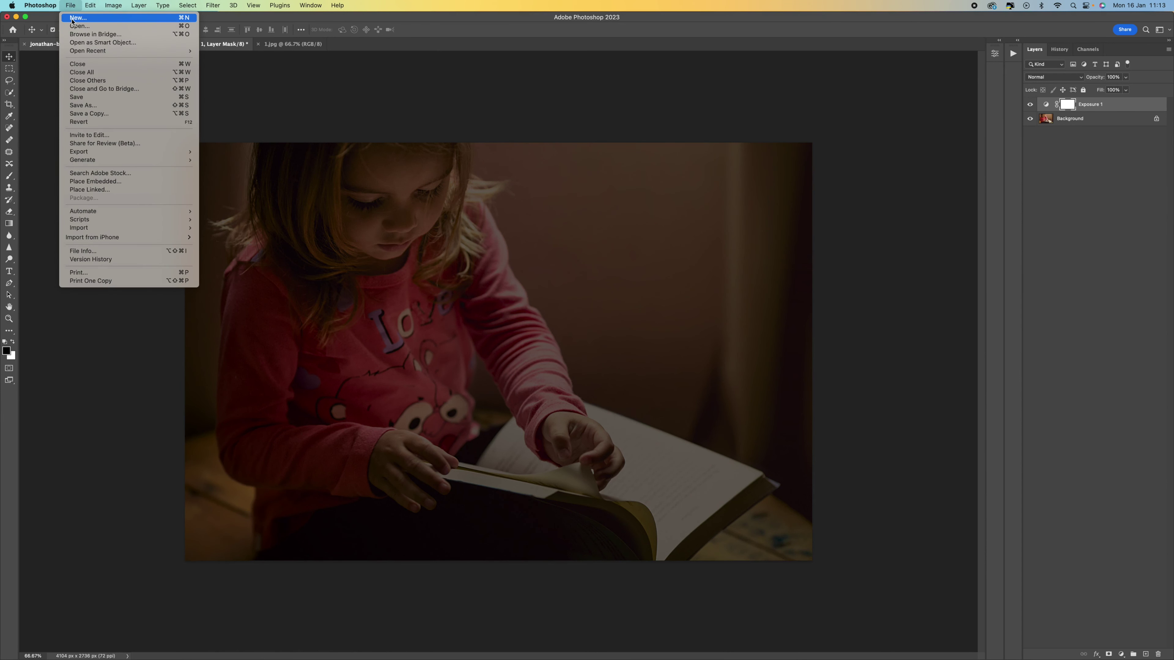
Set up a new document with the A4 preset, 210 x 297 mm at 300 pixels/inch.
left_click(74, 18)
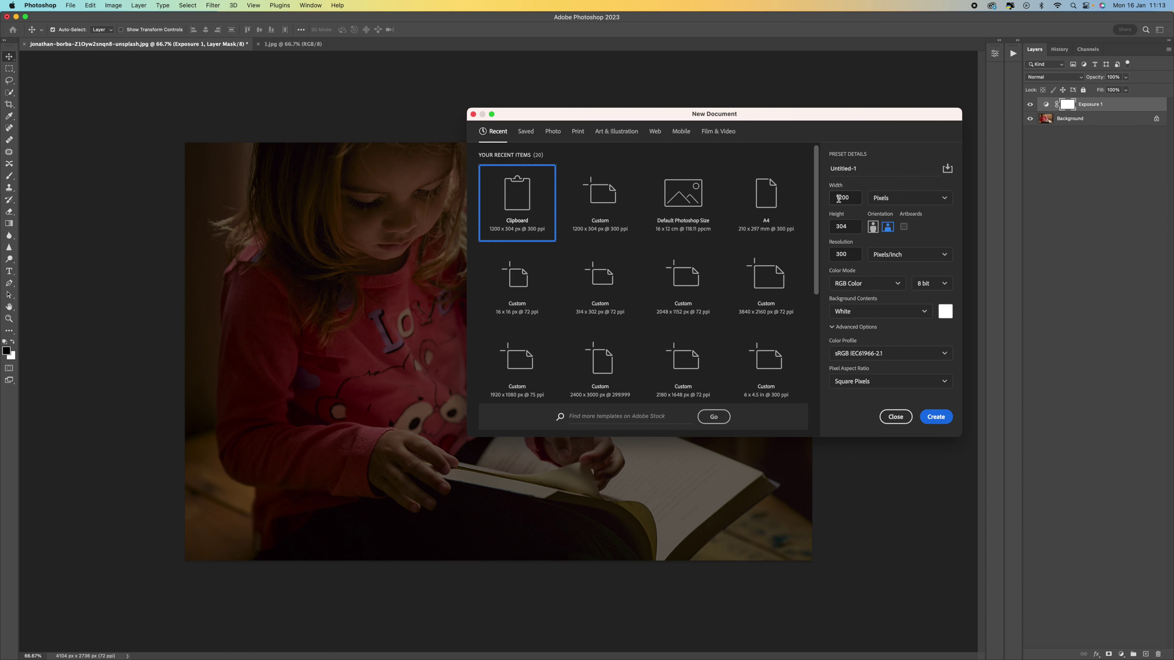
double_click(832, 226)
left_click(837, 255)
left_click(769, 209)
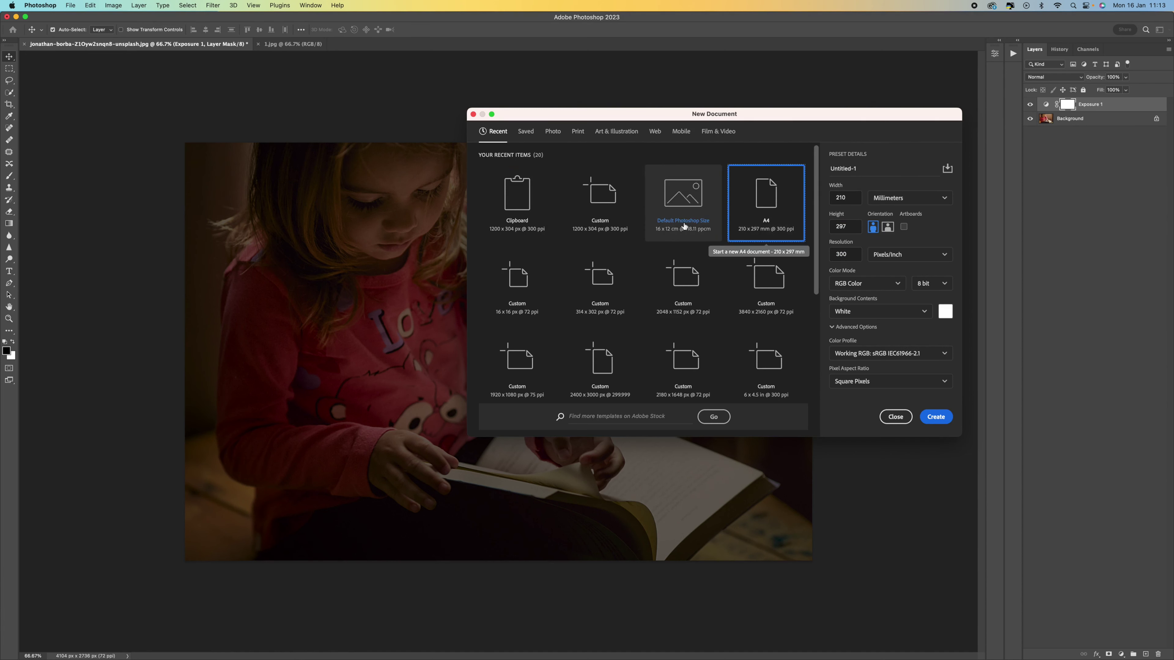
Create the blank A4 page and draw a black-filled square near its top-left with the Rectangle tool.
left_click(935, 417)
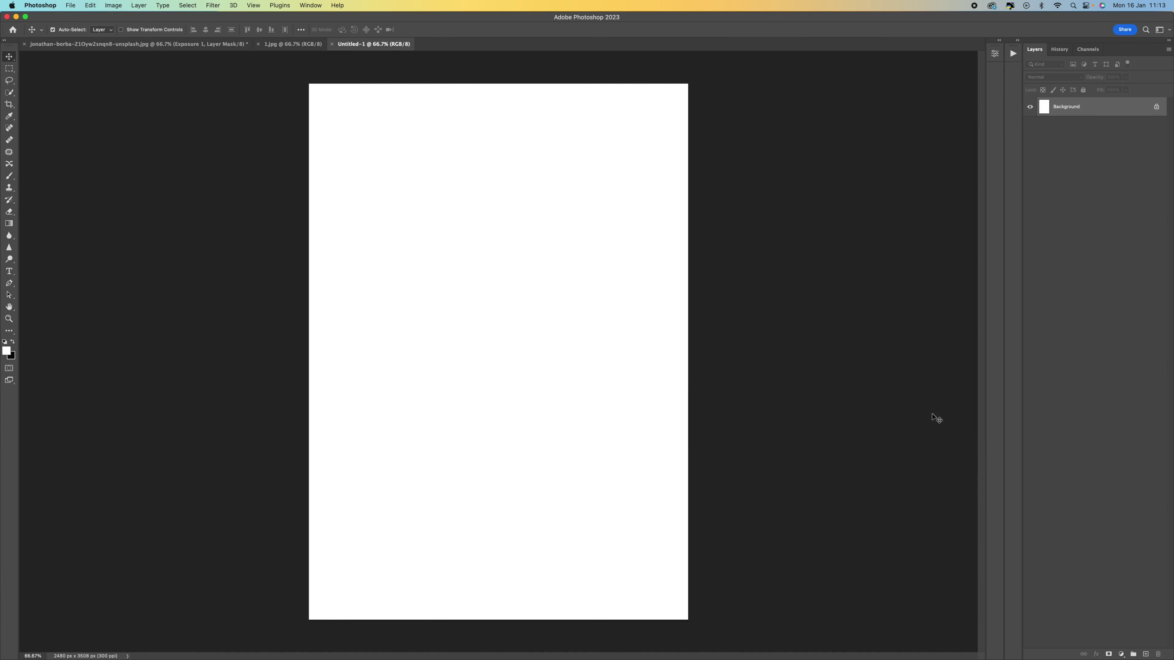
left_click(9, 332)
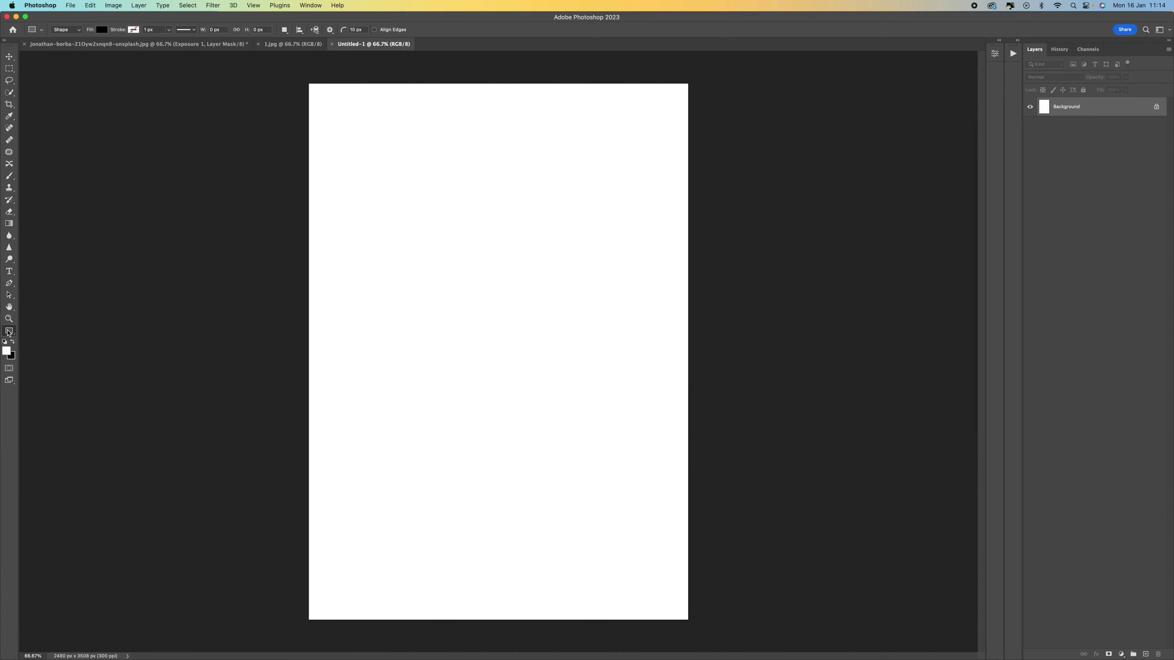
right_click(9, 332)
left_click(122, 469)
left_click(101, 30)
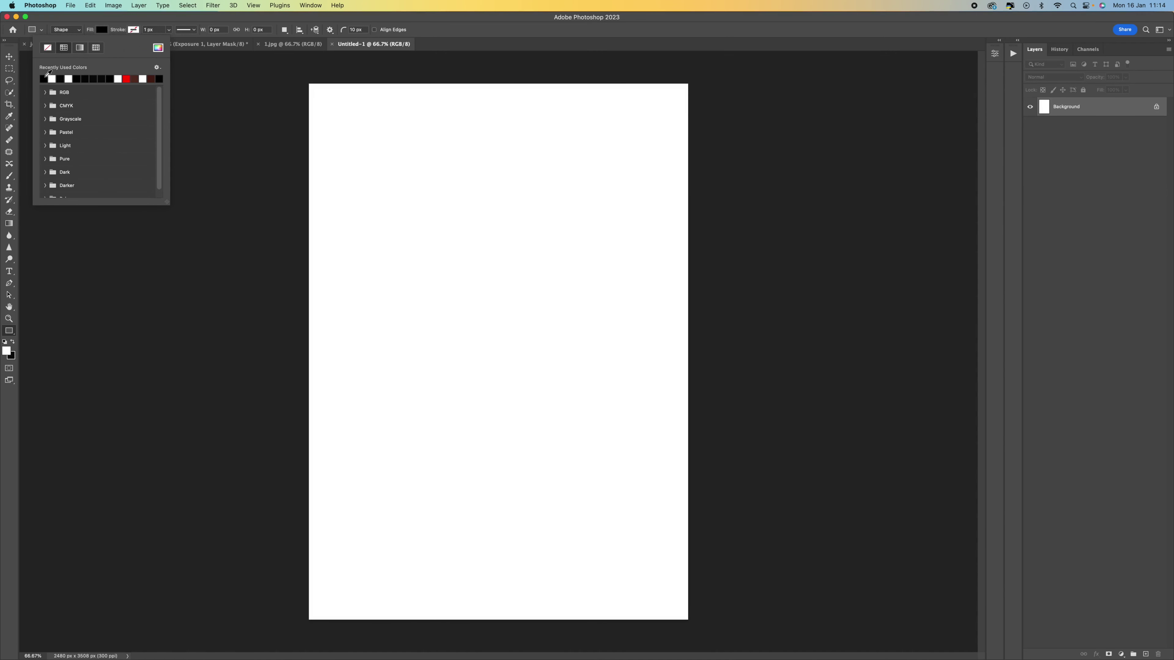
left_click(128, 21)
left_click_drag(343, 125, 434, 211)
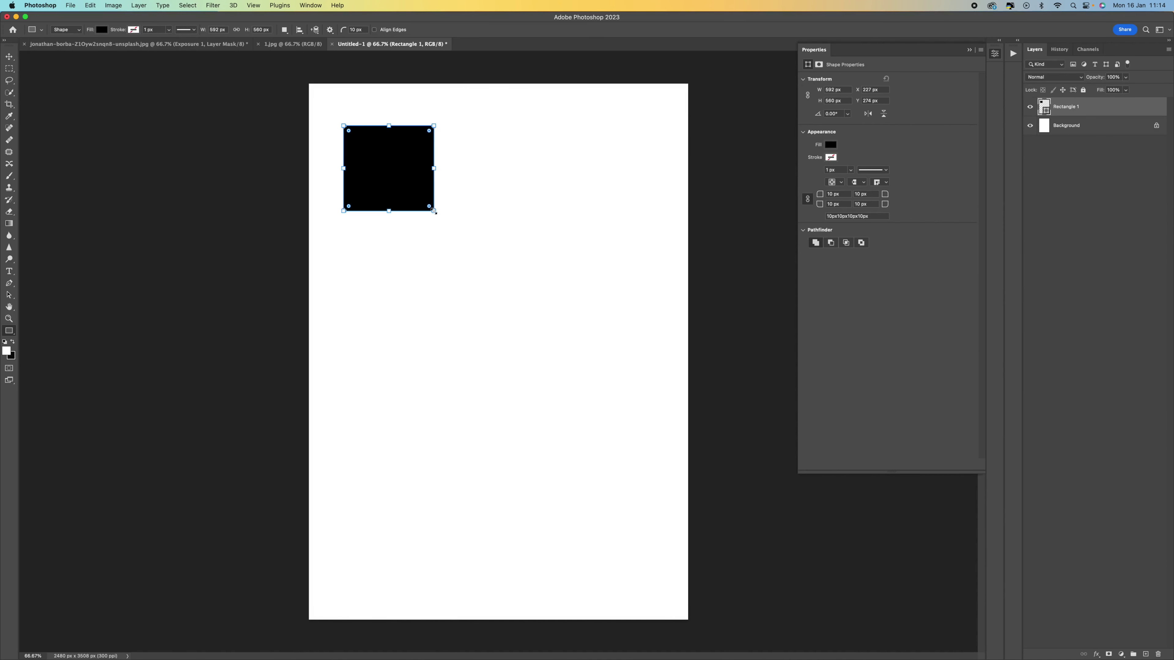
Duplicate the square twice and place the copies side by side to its right.
key("super+j")
left_click(8, 56)
left_click_drag(392, 157, 558, 152)
key("super+j")
left_click_drag(336, 115, 632, 216)
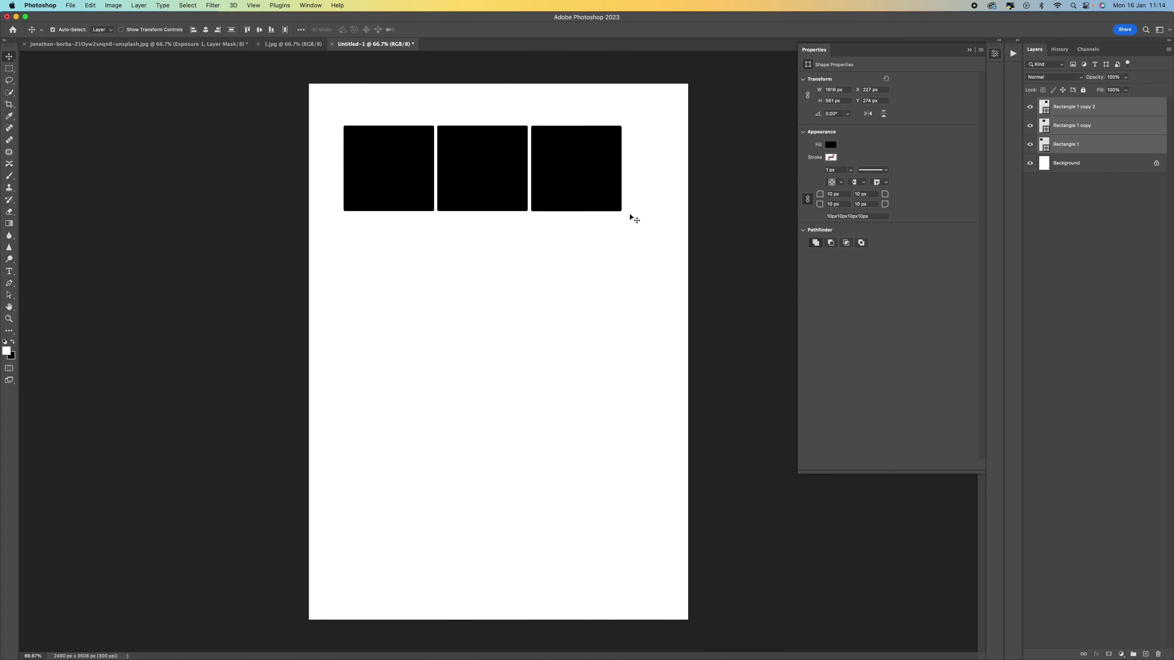
Duplicate the row of three squares and move the copies down to form lower rows.
key("super+j")
left_click(595, 207)
left_click_drag(573, 168, 493, 449)
key("super+j")
key("super+j")
left_click_drag(507, 347, 510, 368)
Align the lower squares and even the gaps into four rows of three, then select all twelve.
left_click_drag(422, 324, 421, 353)
left_click_drag(585, 336, 587, 362)
left_click_drag(329, 319, 703, 541)
left_click_drag(596, 407, 592, 361)
left_click_drag(320, 301, 715, 542)
mouse_move(574, 349)
left_mouse_down()
mouse_move(584, 345)
mouse_move(571, 346)
left_mouse_up()
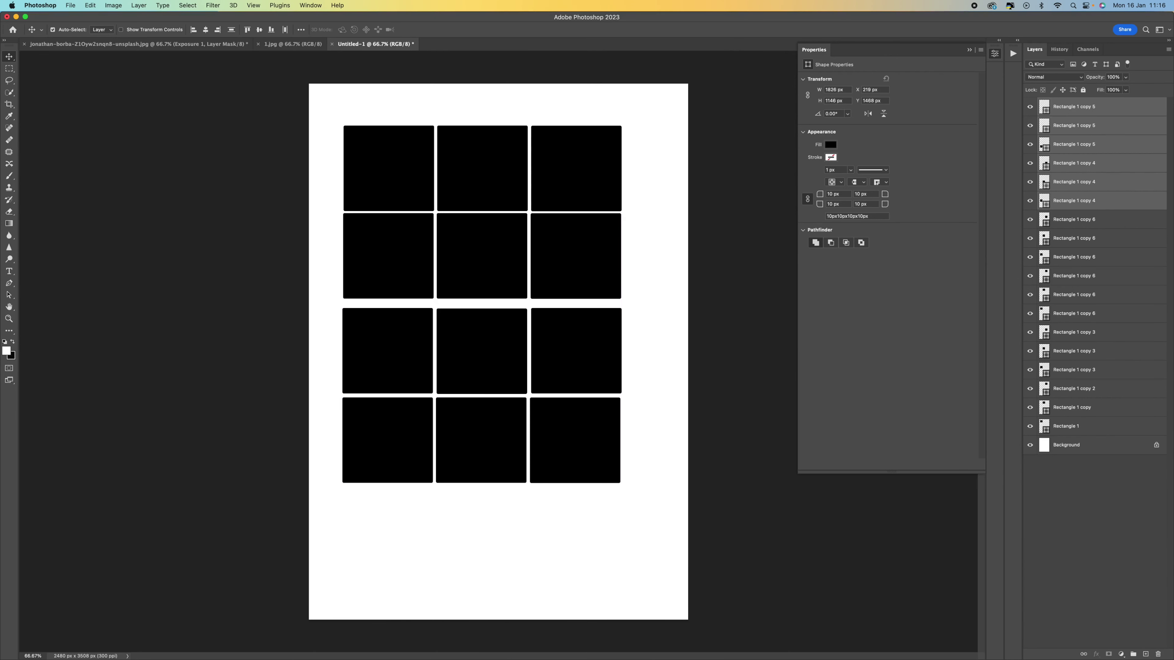
left_click_drag(322, 97, 661, 522)
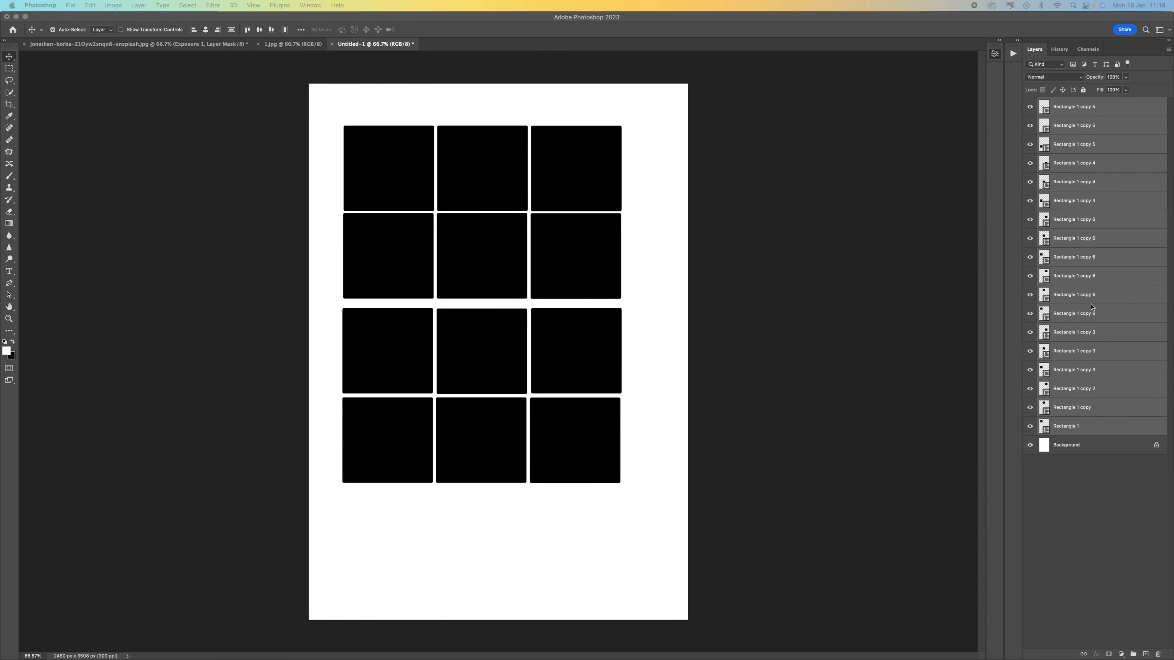
Merge the twelve selected rectangle layers into one shape layer with Merge Shapes.
right_click(1081, 242)
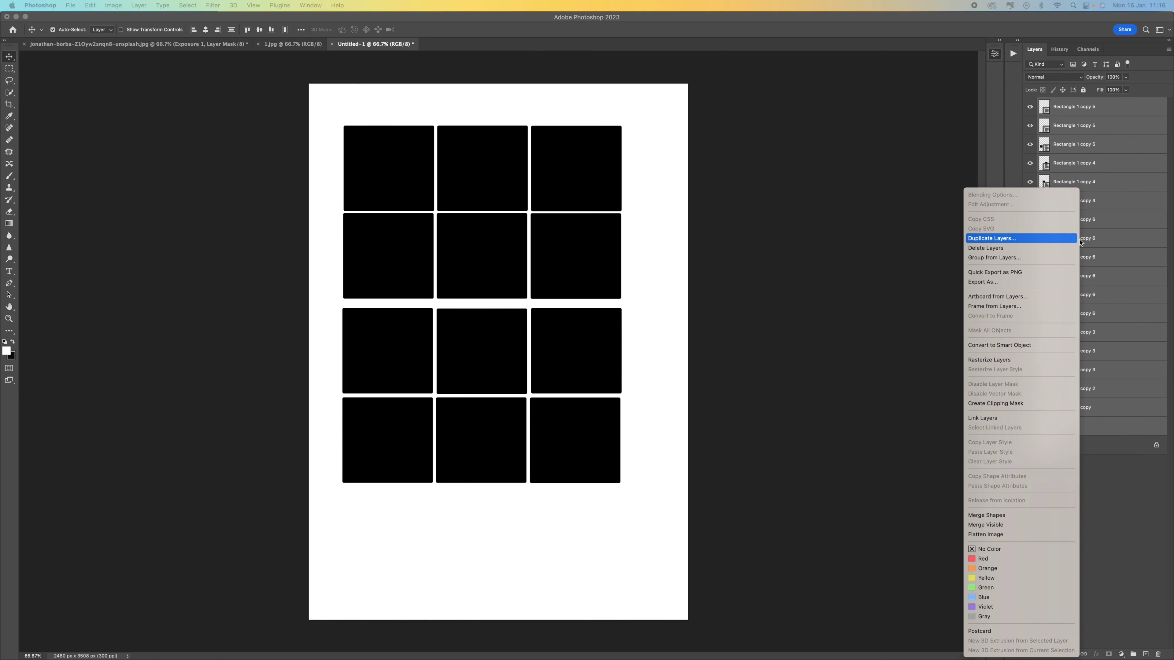
left_click(1059, 515)
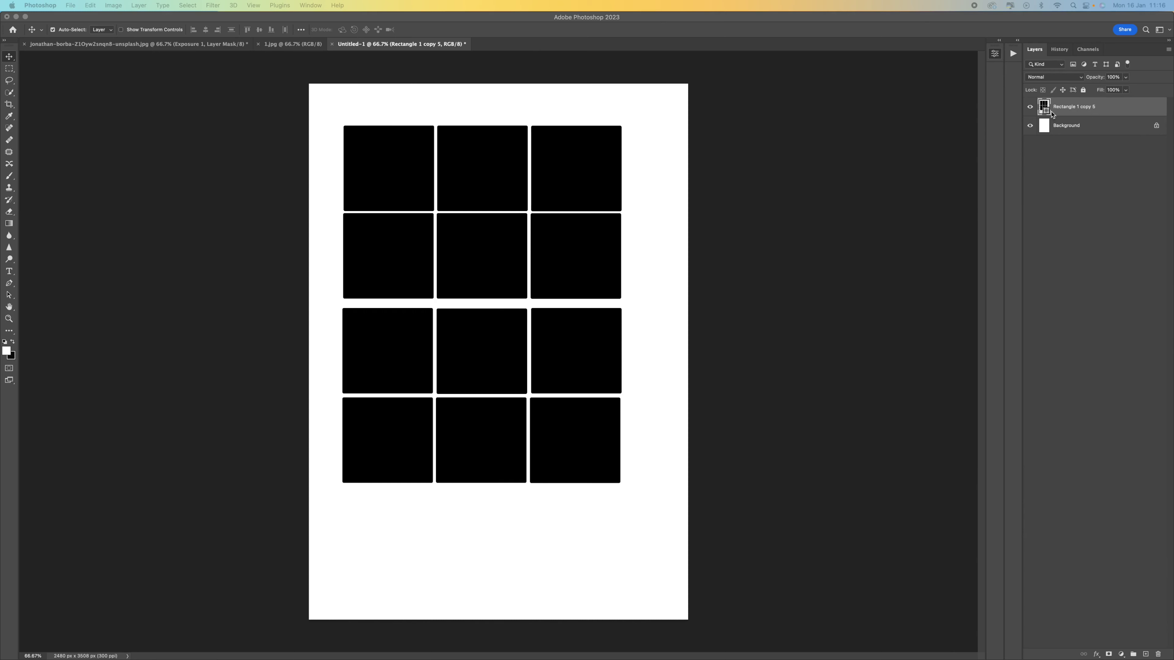
left_click(554, 208)
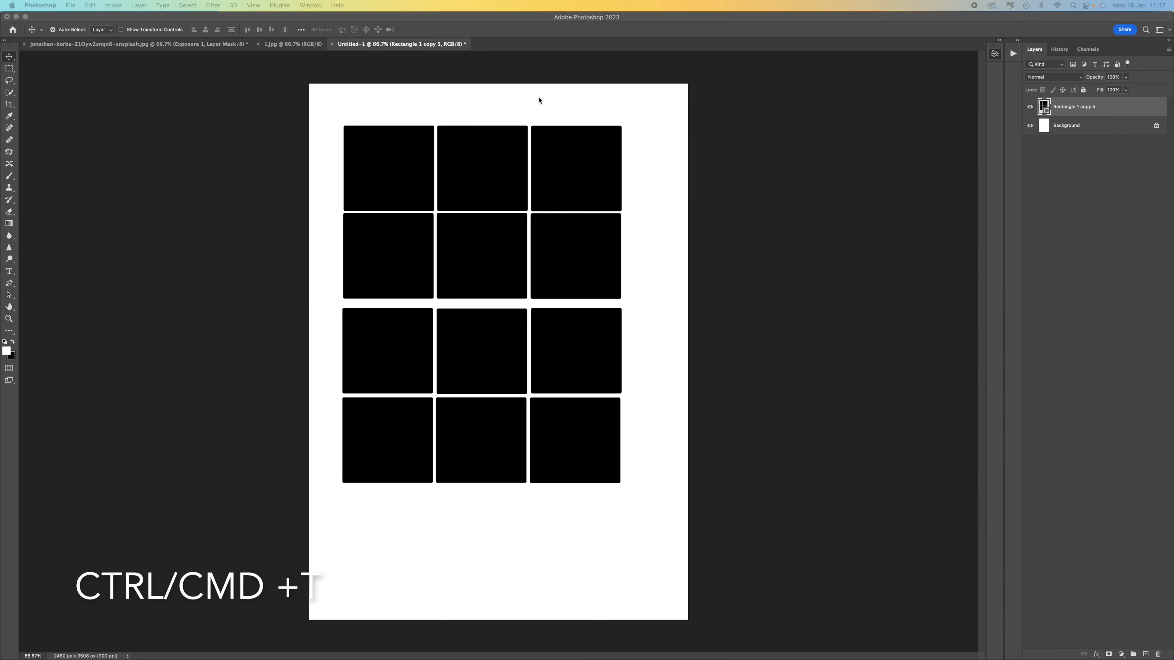
Apply a Perspective transform narrowing the grid's right side, then Distort its top-right corner inward.
key("super+t")
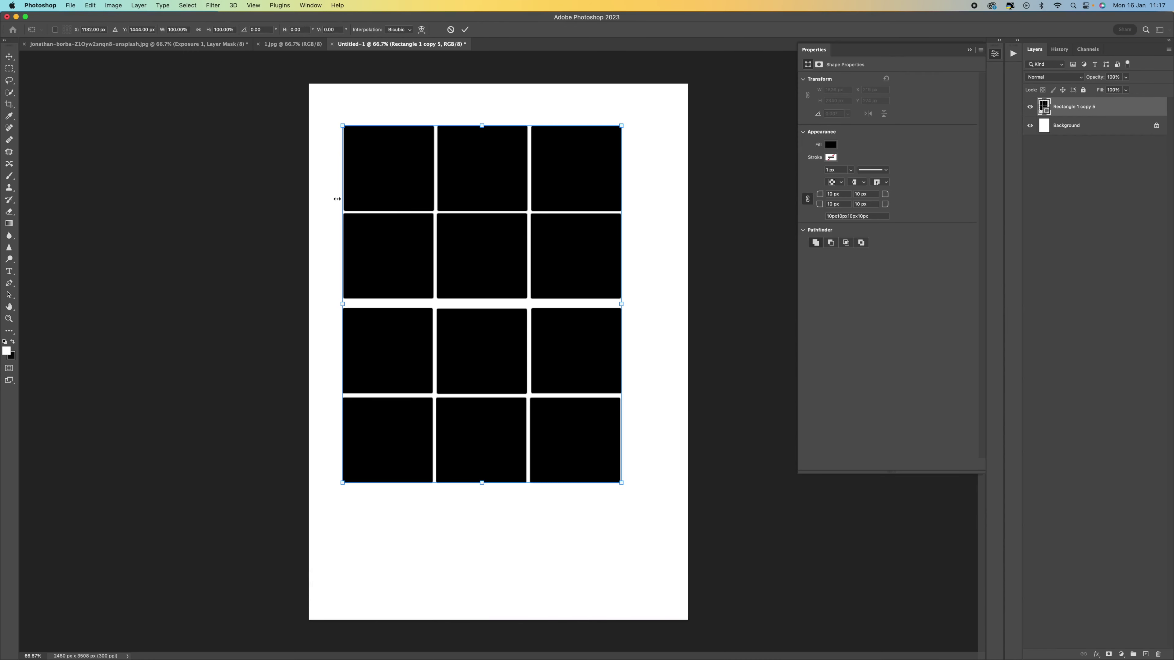
right_click(497, 194)
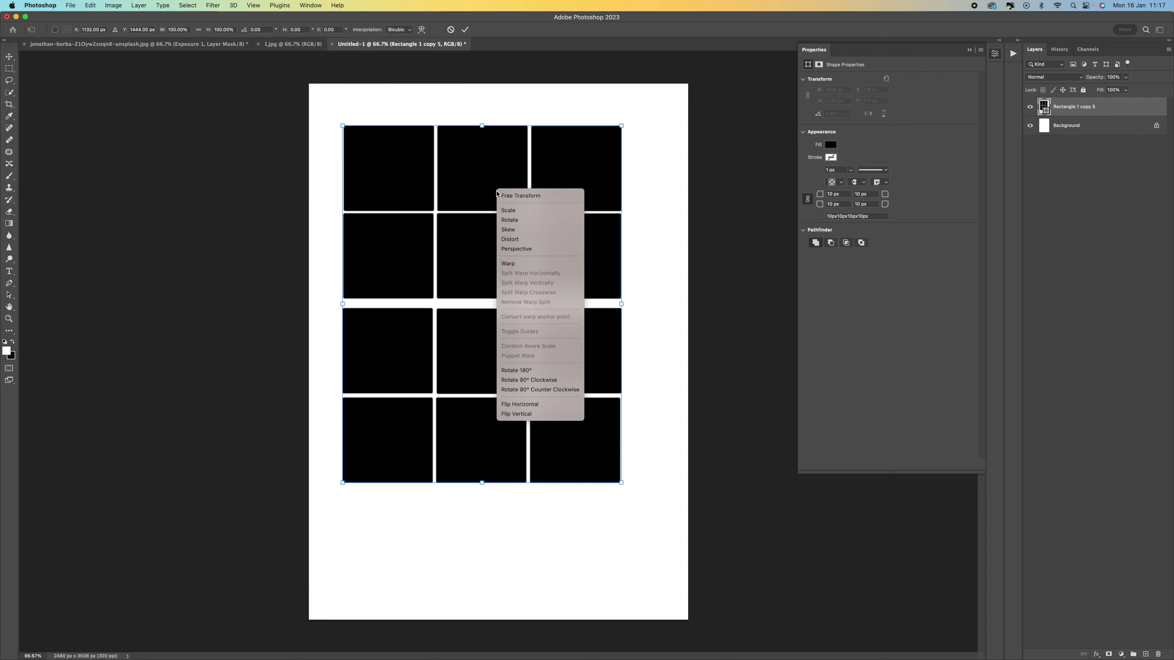
left_click(530, 253)
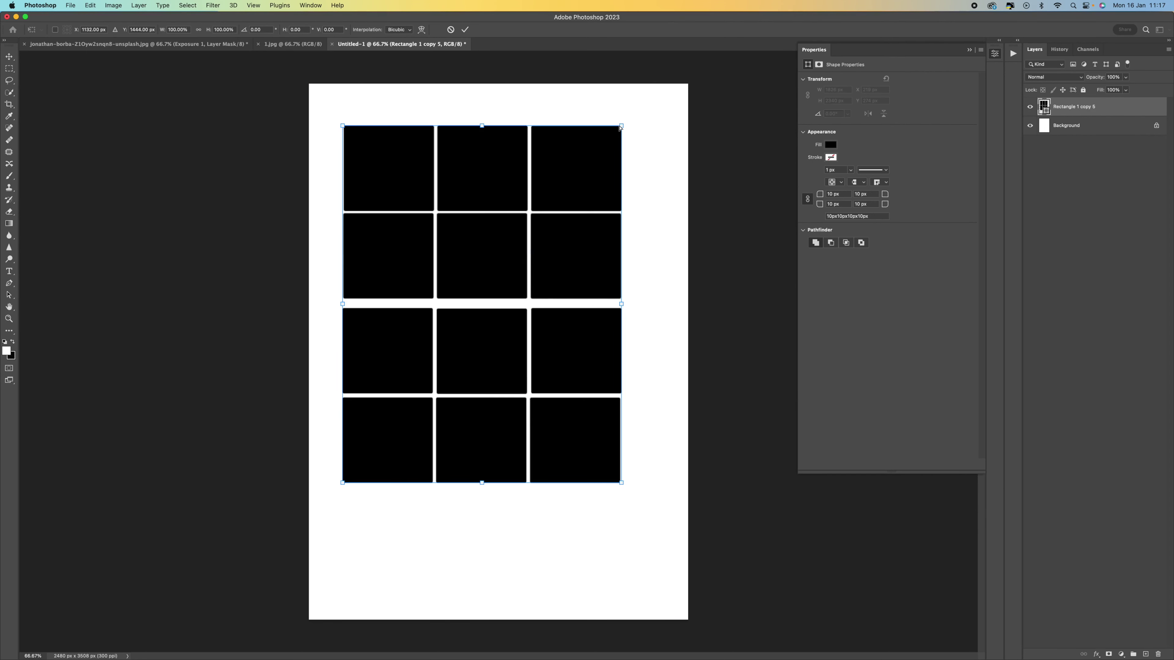
mouse_move(622, 126)
left_mouse_down()
mouse_move(650, 122)
mouse_move(590, 125)
mouse_move(647, 130)
mouse_move(600, 133)
mouse_move(643, 126)
mouse_move(622, 136)
left_mouse_up()
mouse_move(622, 475)
left_mouse_down()
mouse_move(620, 458)
mouse_move(605, 501)
mouse_move(622, 465)
left_mouse_up()
right_click(503, 283)
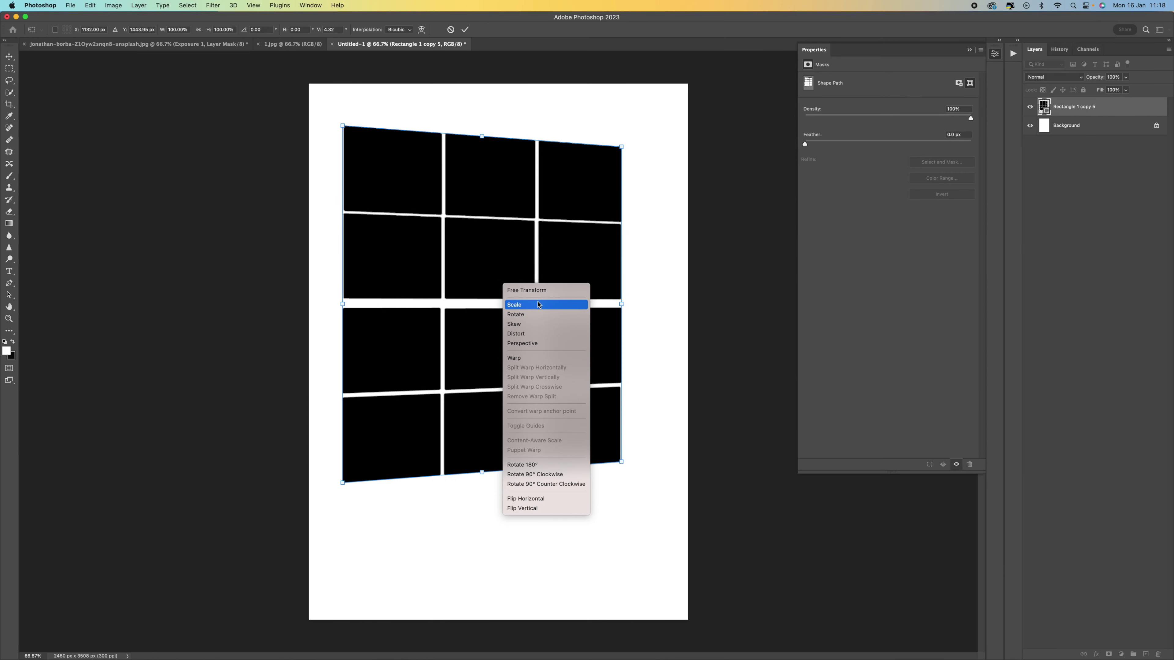
left_click(541, 333)
left_click_drag(622, 148, 614, 151)
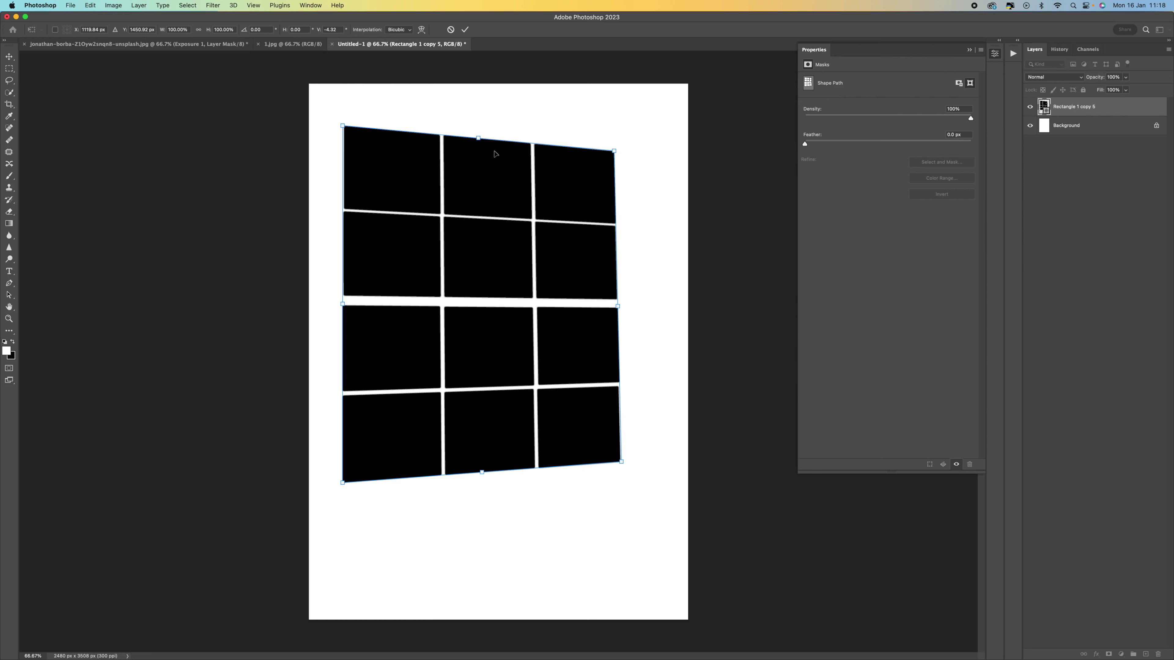
Transform the grid again, pulling its right side into perspective, and commit the warp.
left_click(165, 44)
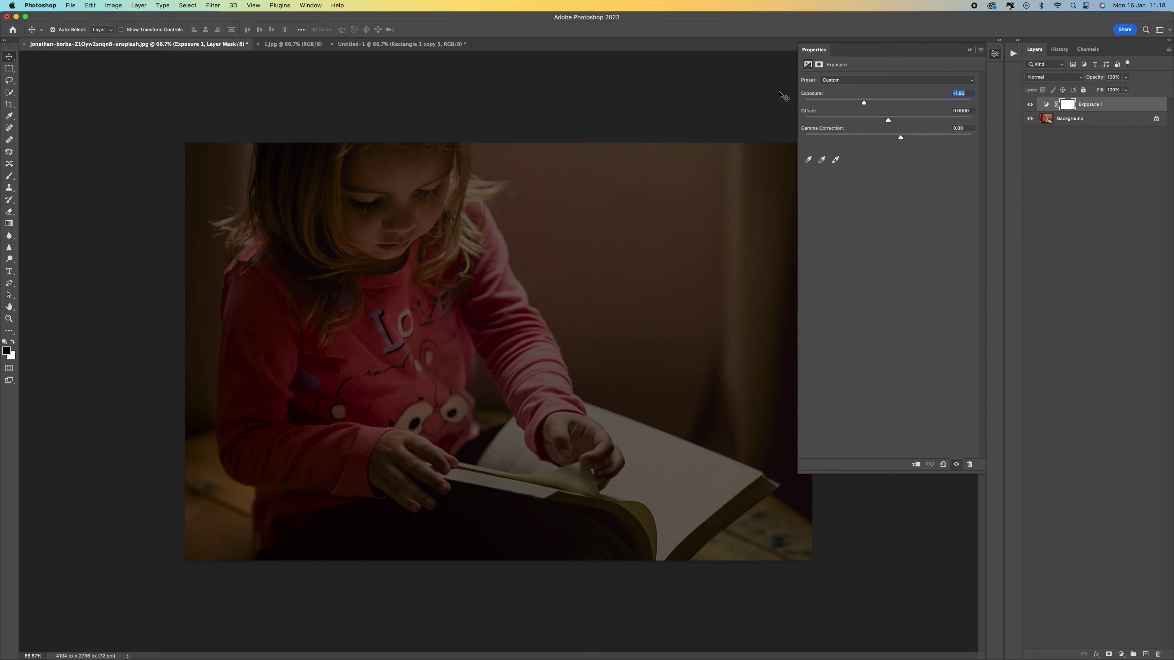
left_click(415, 45)
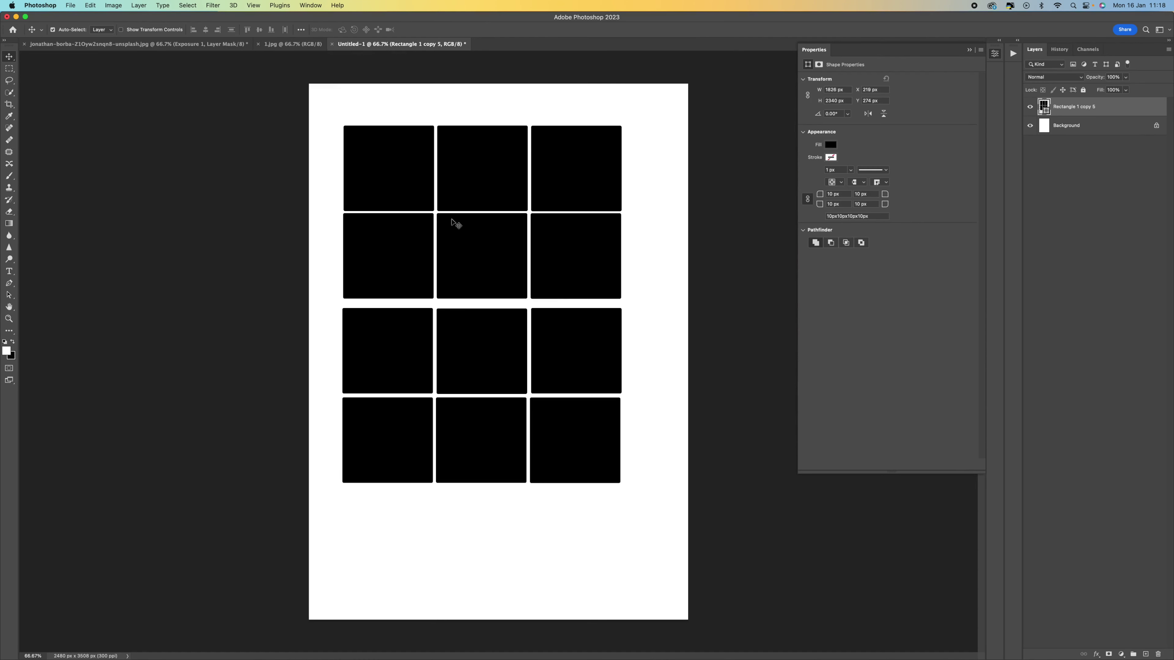
key("super+t")
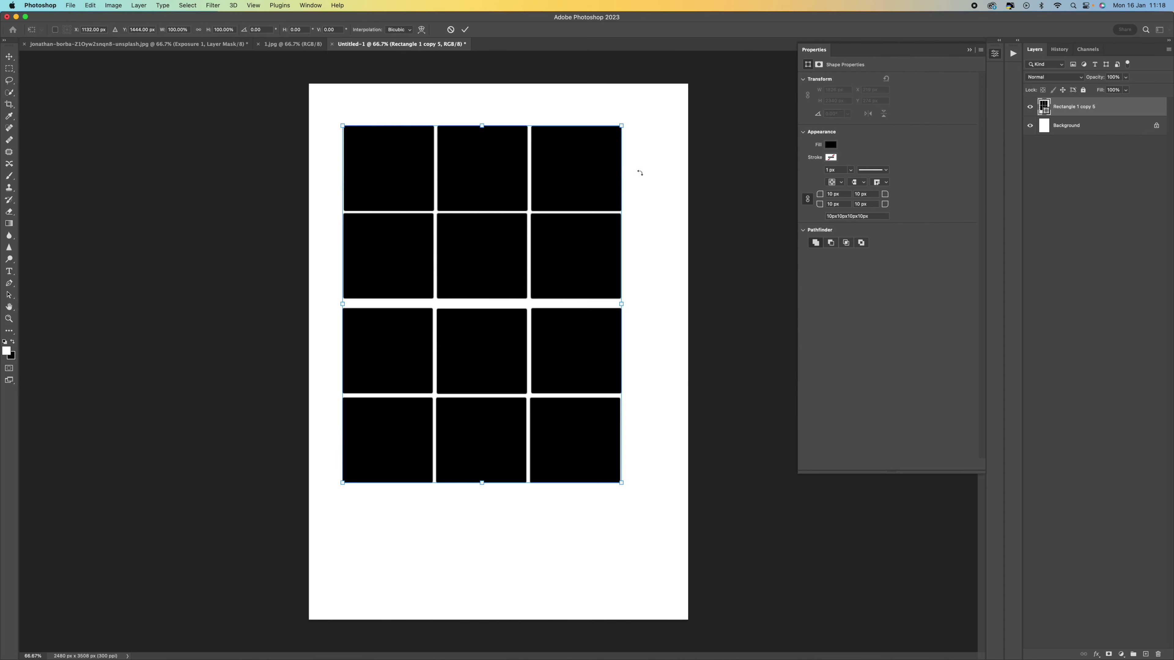
right_click(555, 182)
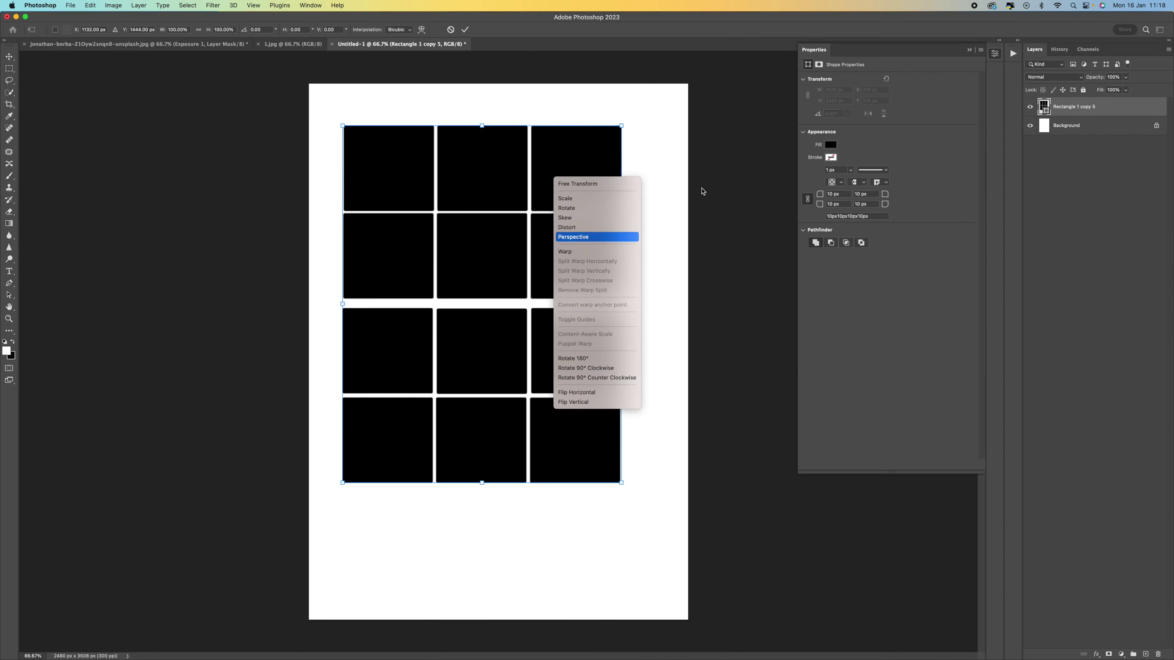
key("Return")
left_click_drag(621, 126, 619, 154)
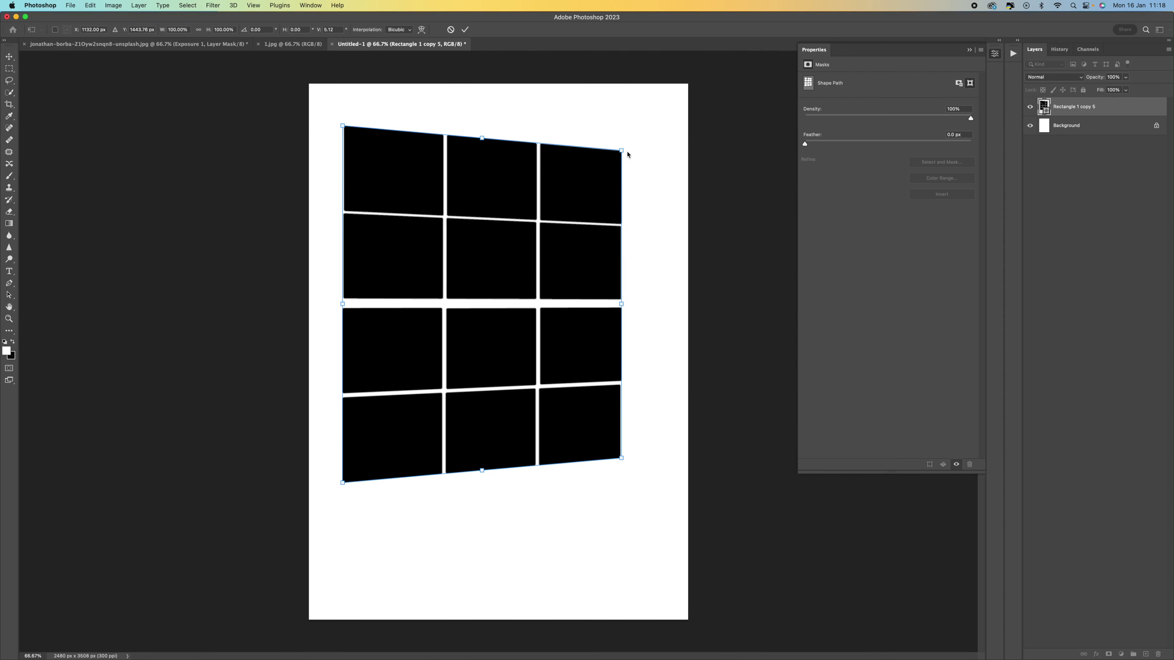
key("Return")
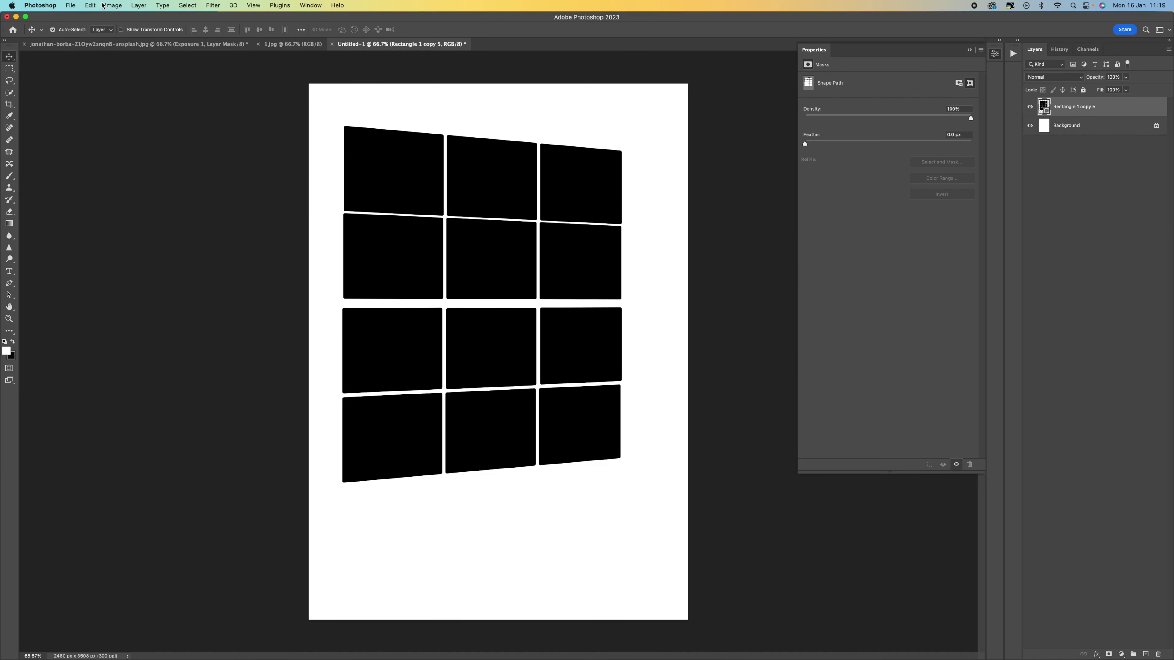
Define the skewed pane grid as a brush preset named 'window brush'.
left_click(92, 5)
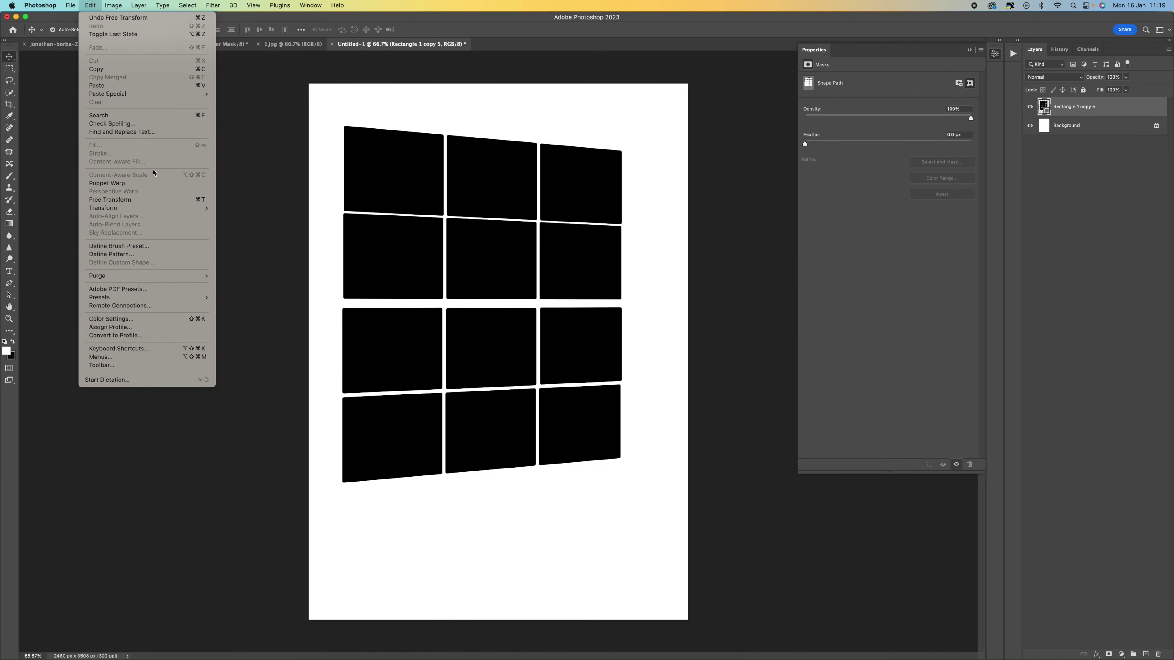
left_click(162, 252)
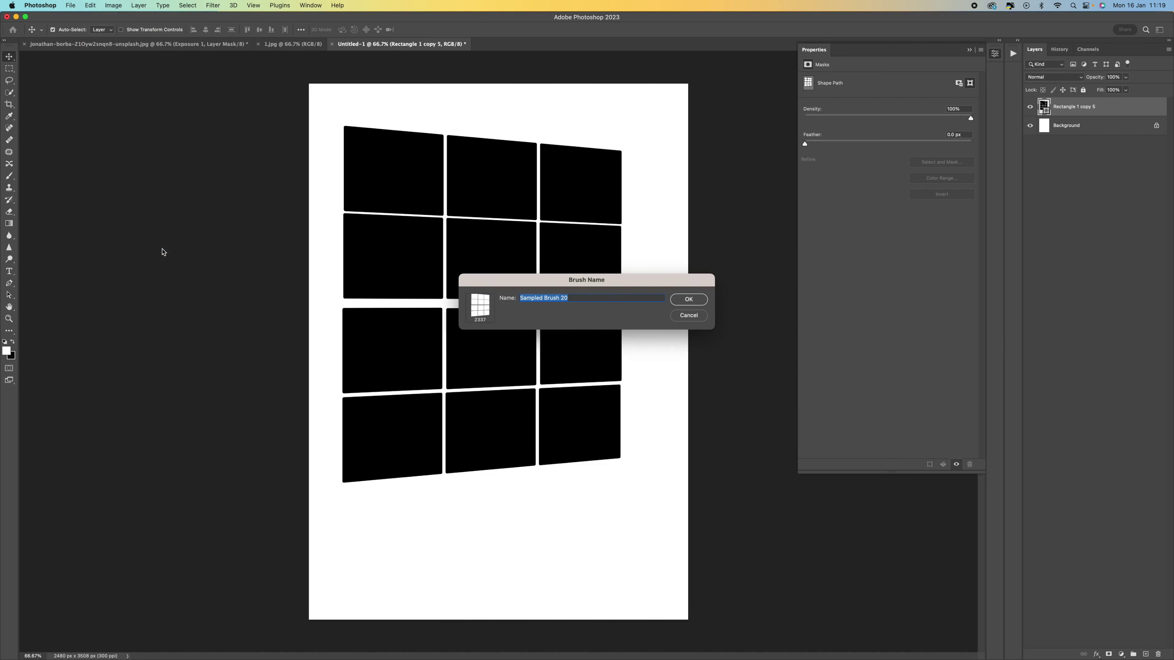
type("window brush")
key("Return")
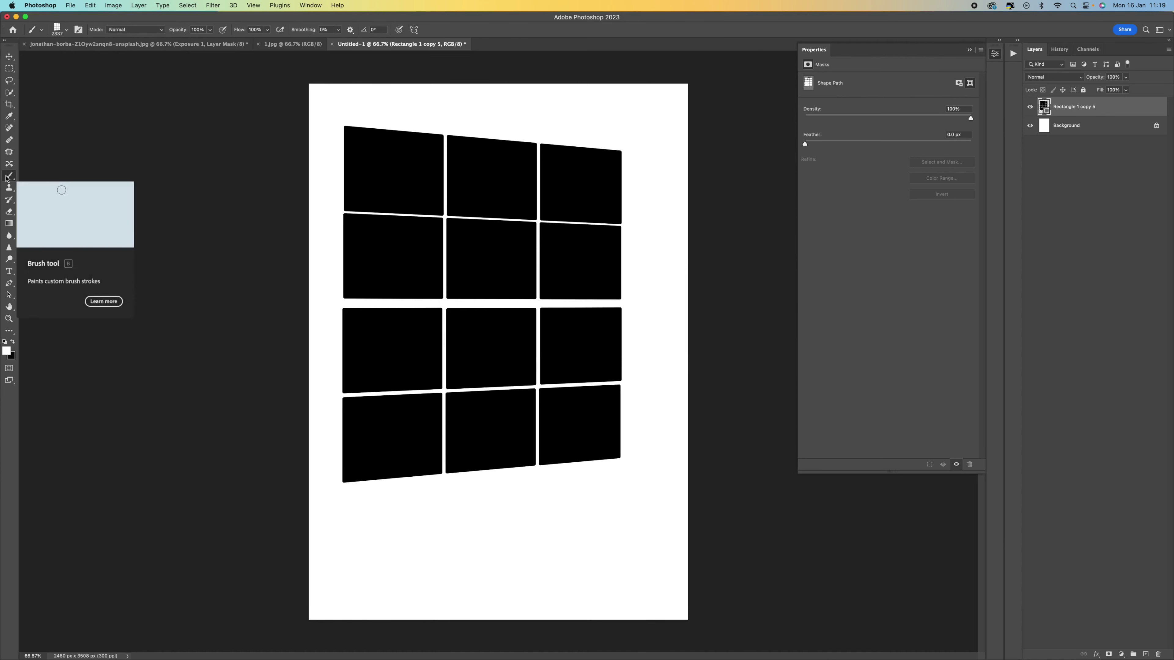
On the girl photo, enlarge the window brush, switch to white and stamp it onto the Exposure 1 mask.
left_click(154, 46)
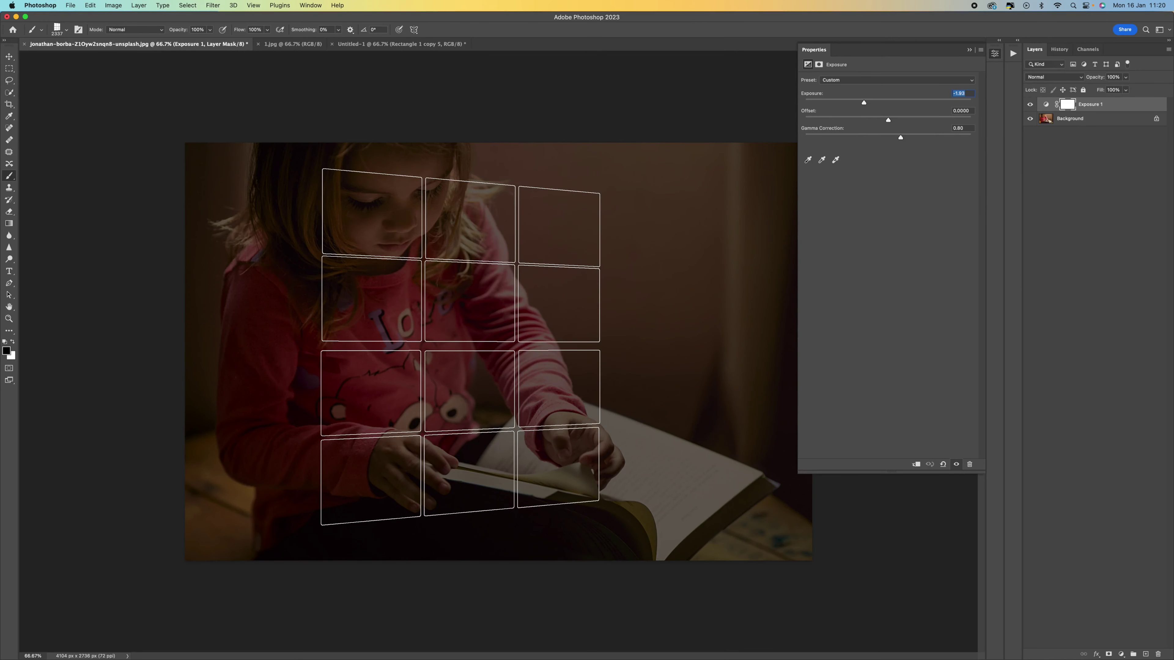
key("bracketright")
key("bracketright")
key("bracketright")
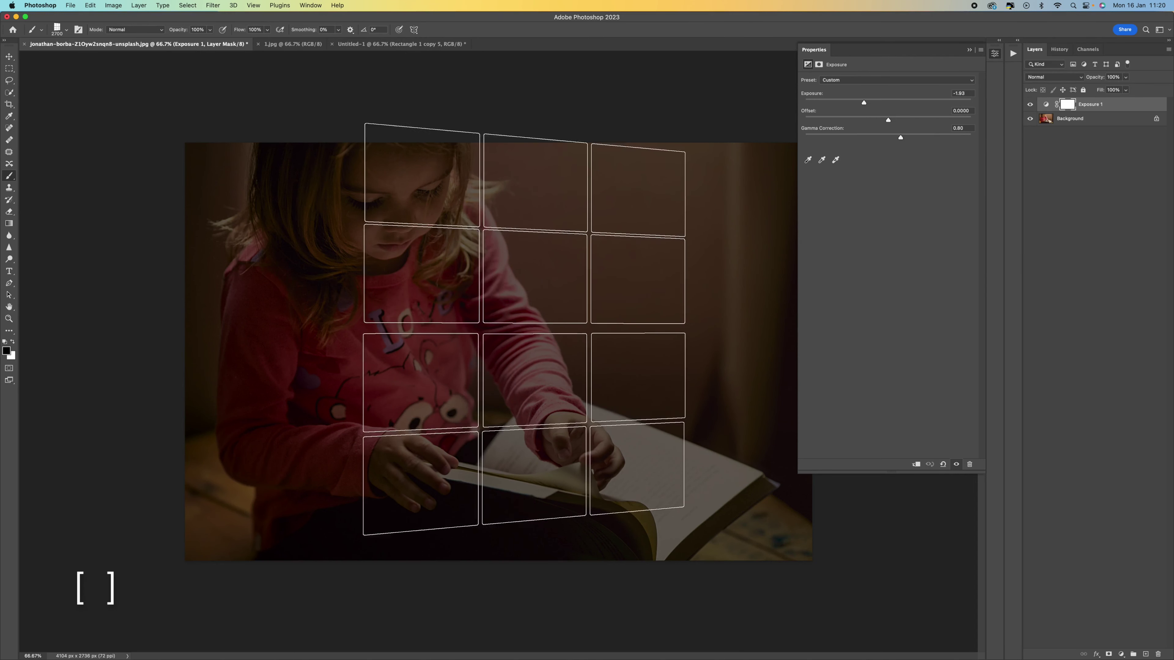
key("bracketright")
key("bracketright")
key("bracketright")
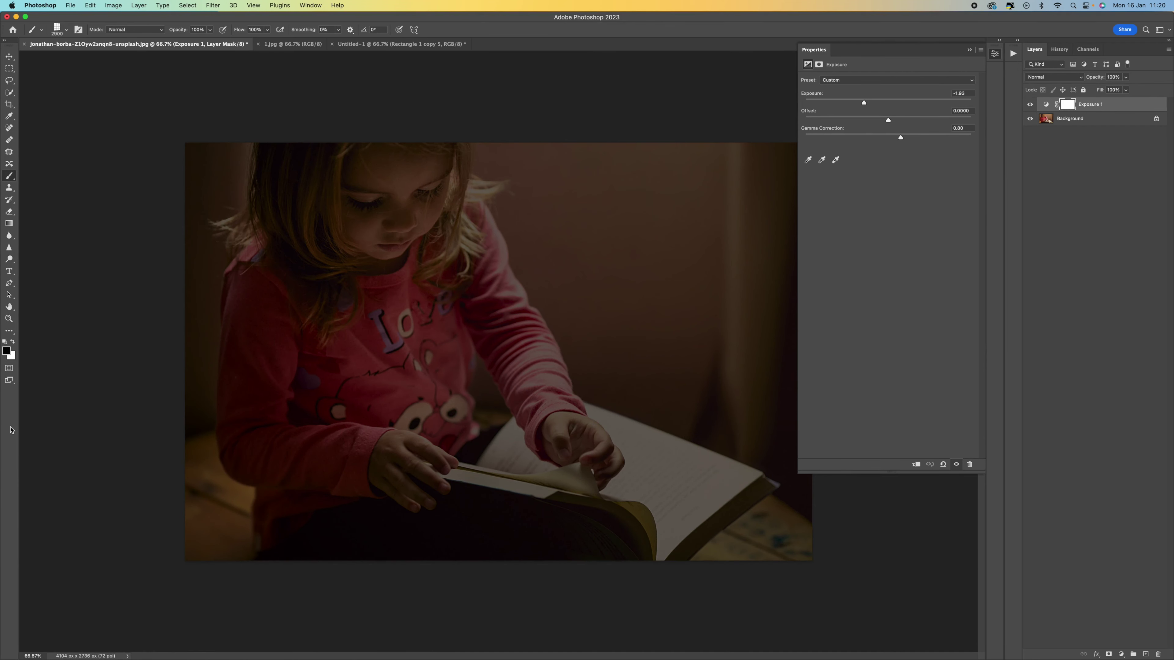
key("x")
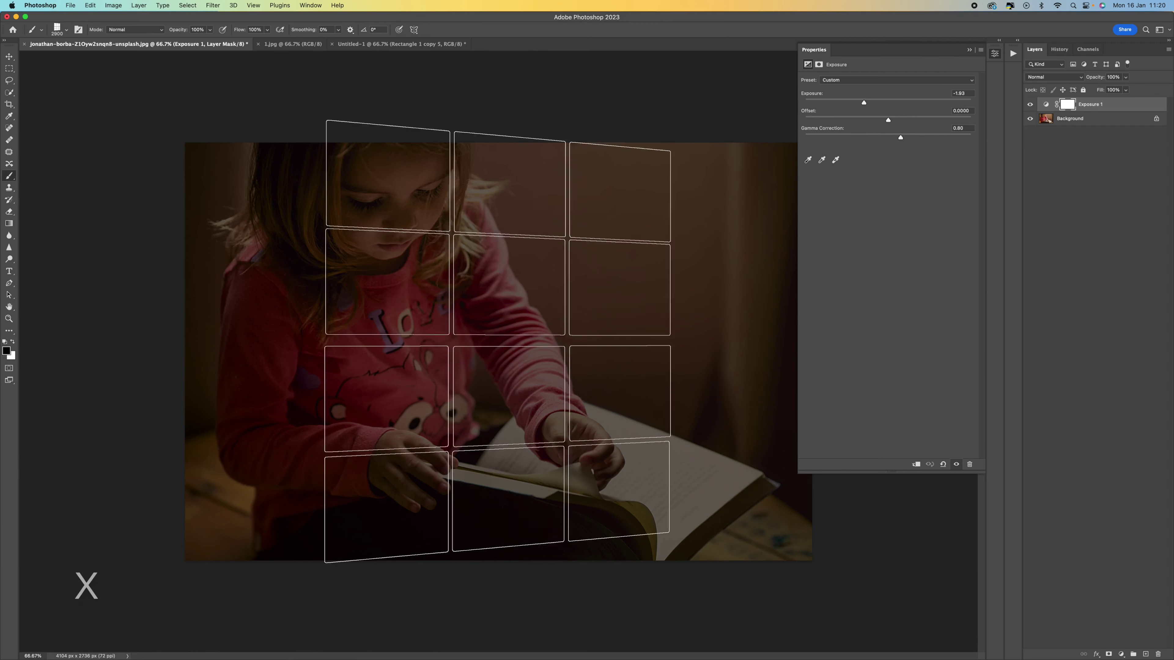
left_click(522, 350)
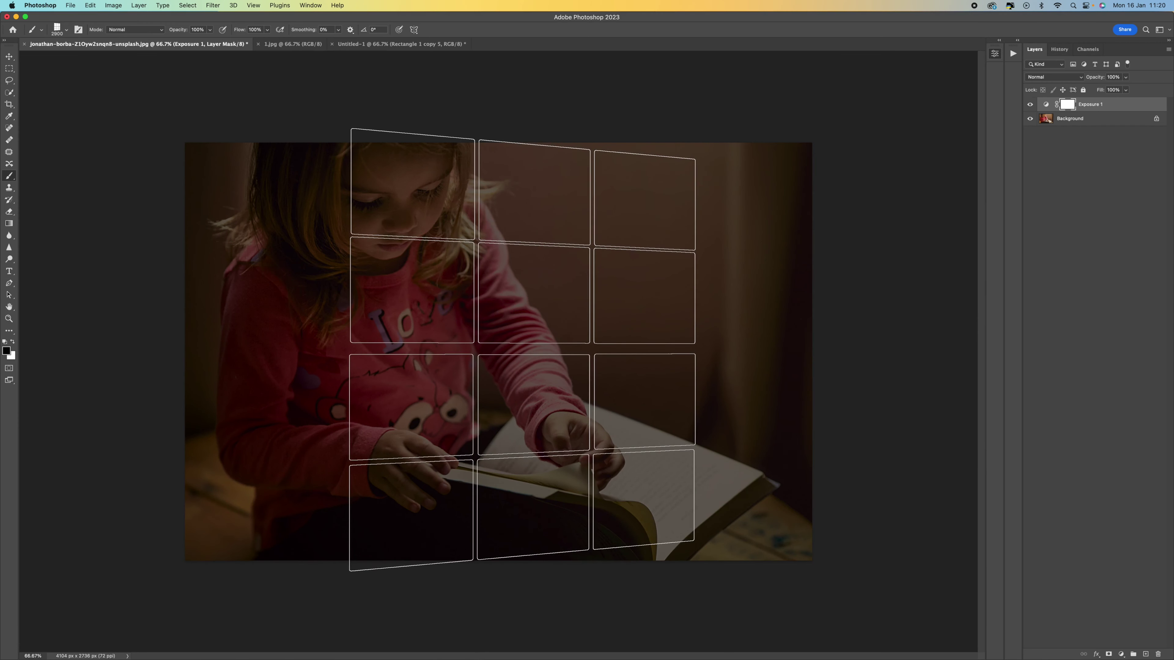
left_click(522, 350)
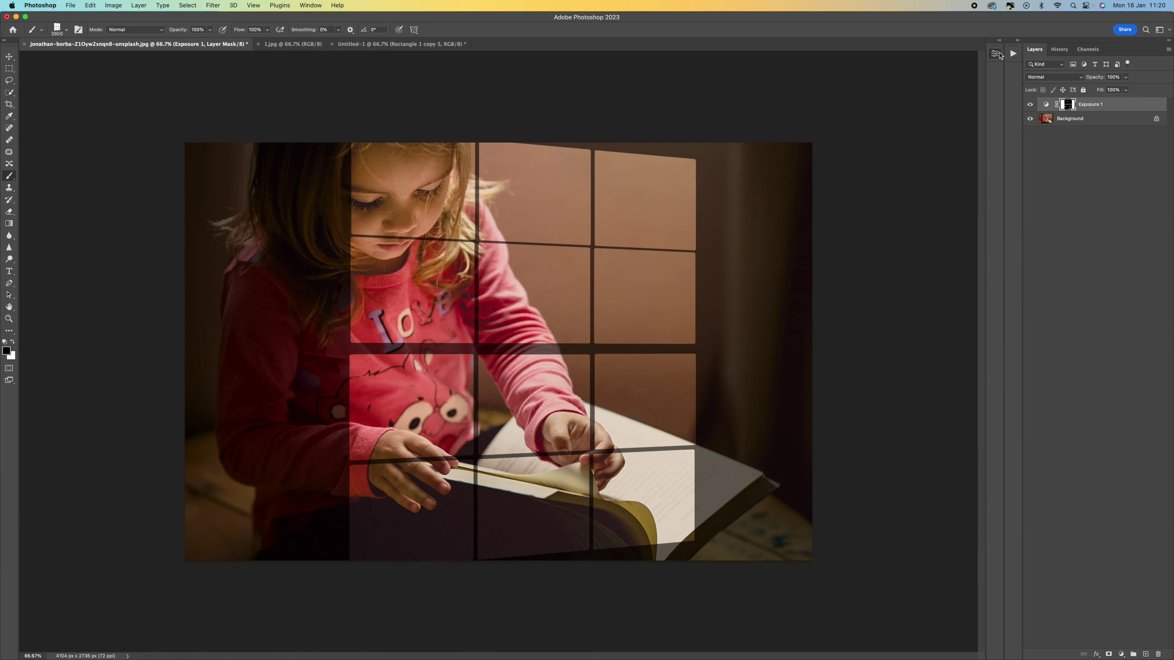
Feather the Exposure 1 layer mask to 26 px in the Properties panel.
left_click(306, 4)
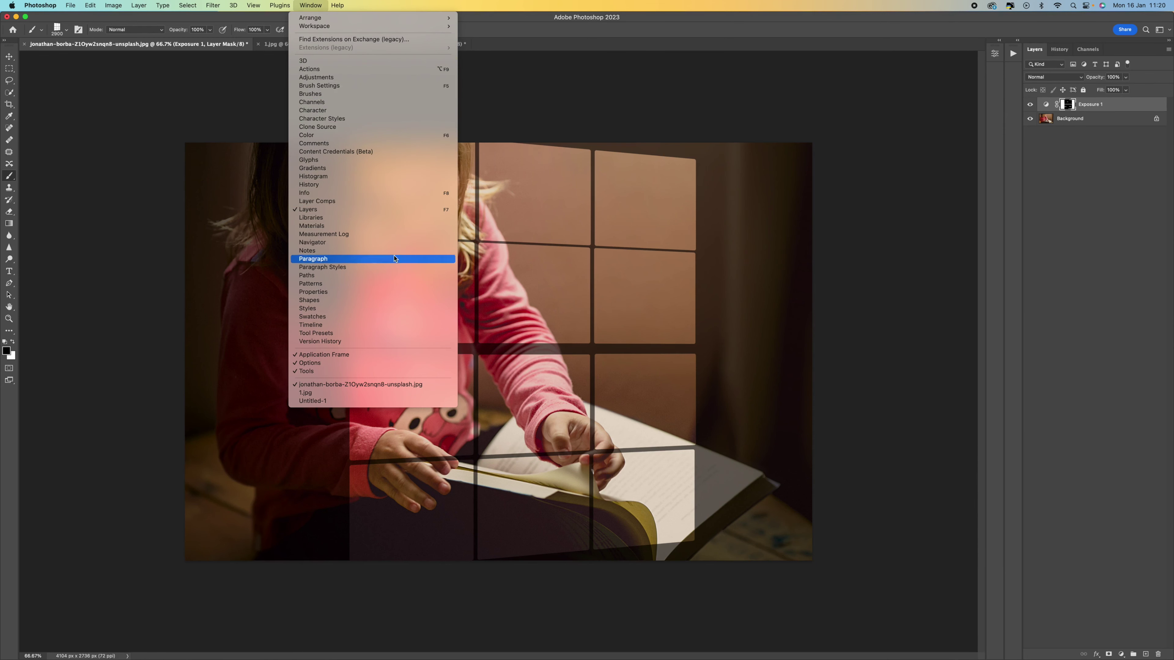
left_click(390, 292)
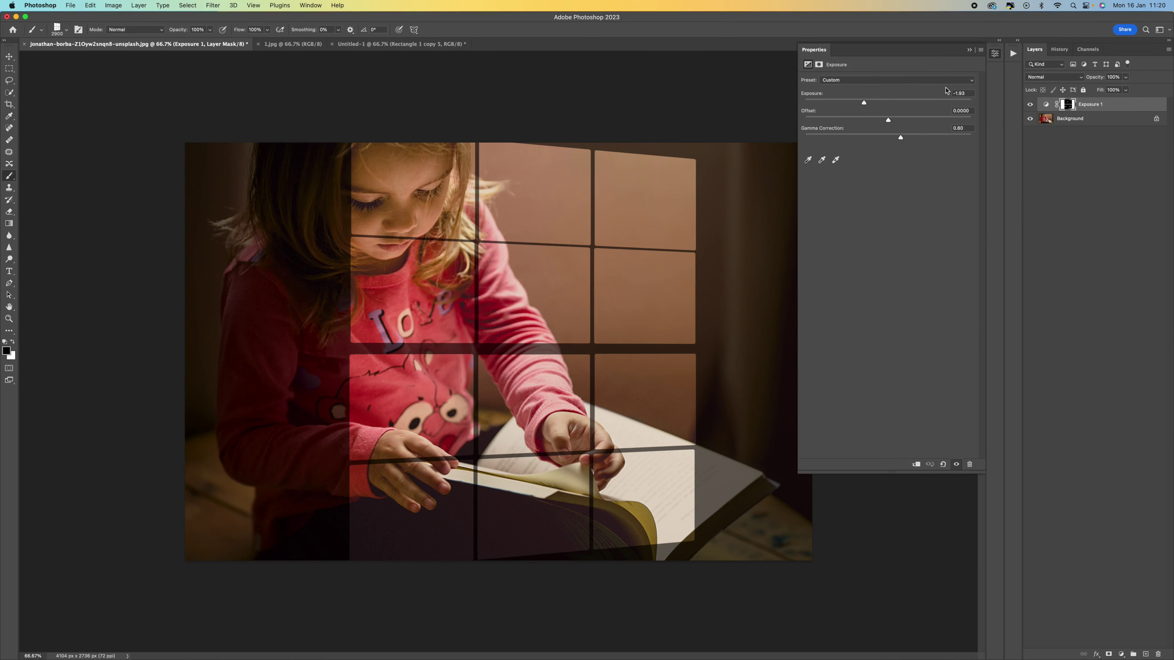
left_click(819, 66)
left_click_drag(807, 145, 881, 145)
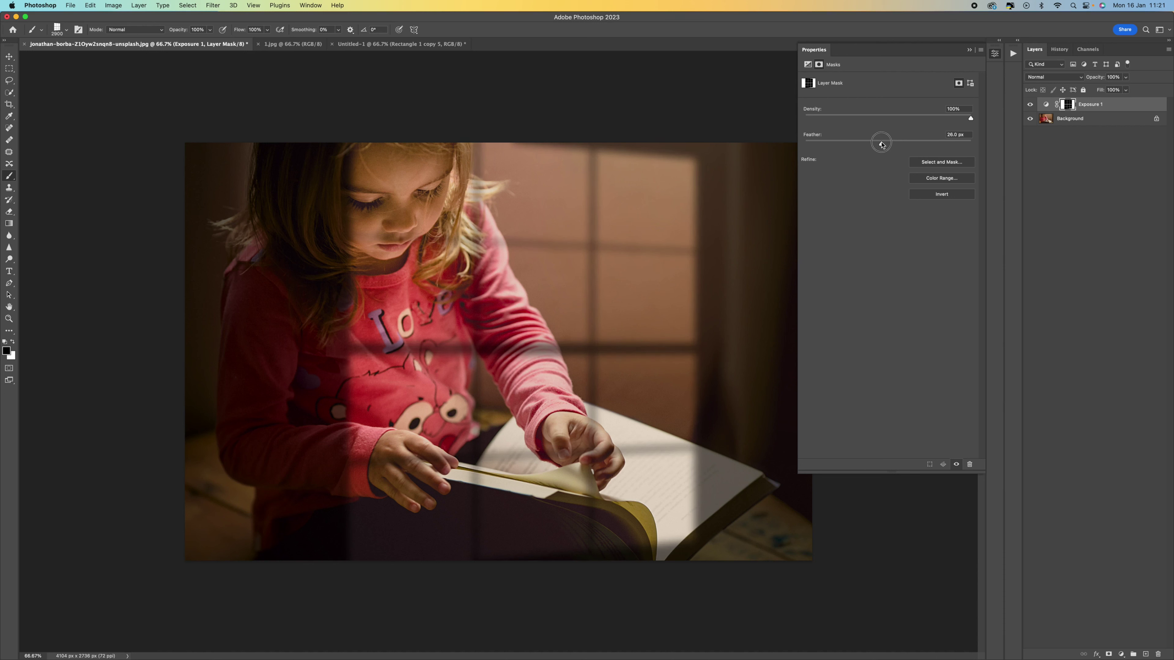
left_click(969, 49)
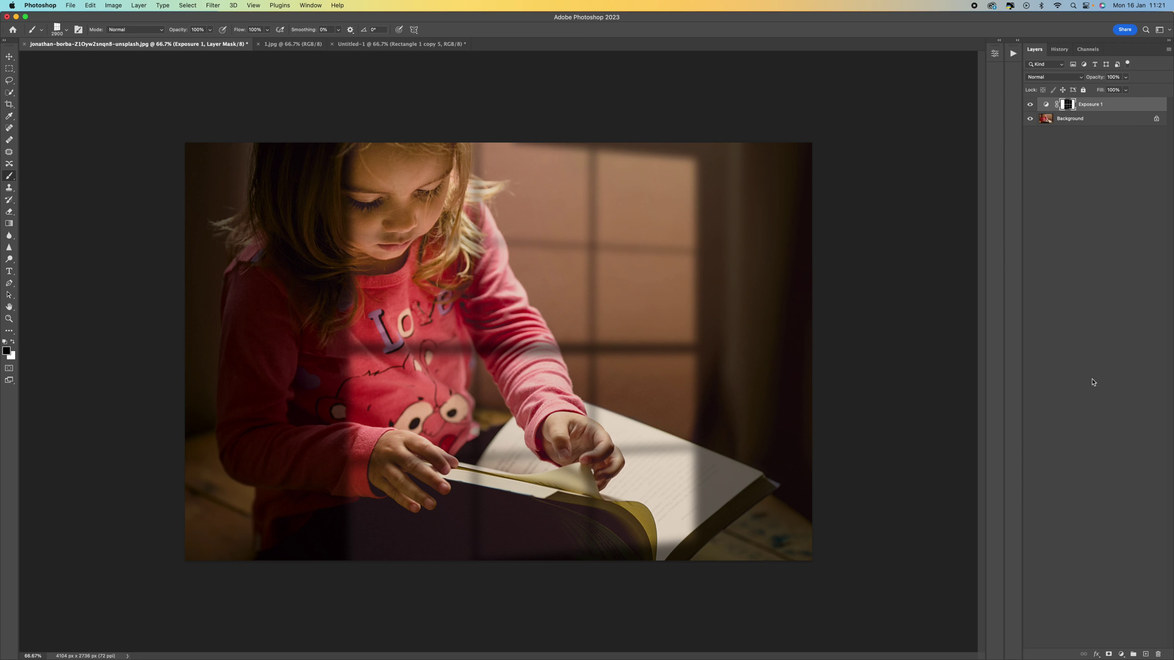
Add a Color Lookup adjustment layer using the FallColors.look 3DLUT file.
left_click(1121, 654)
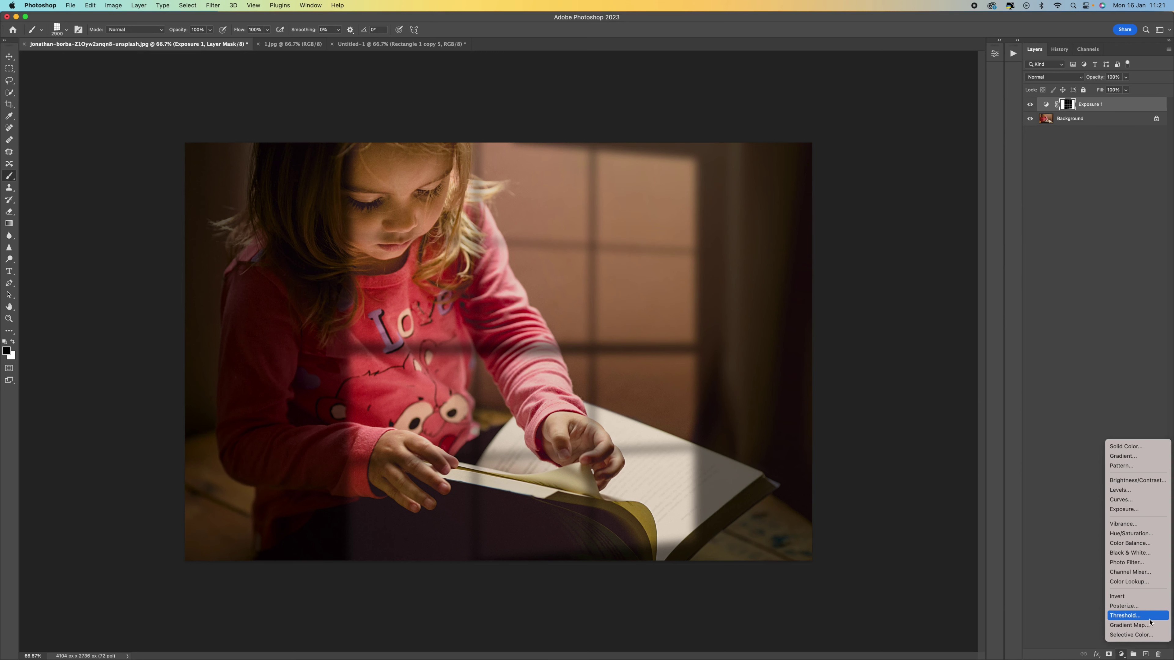
left_click(1129, 582)
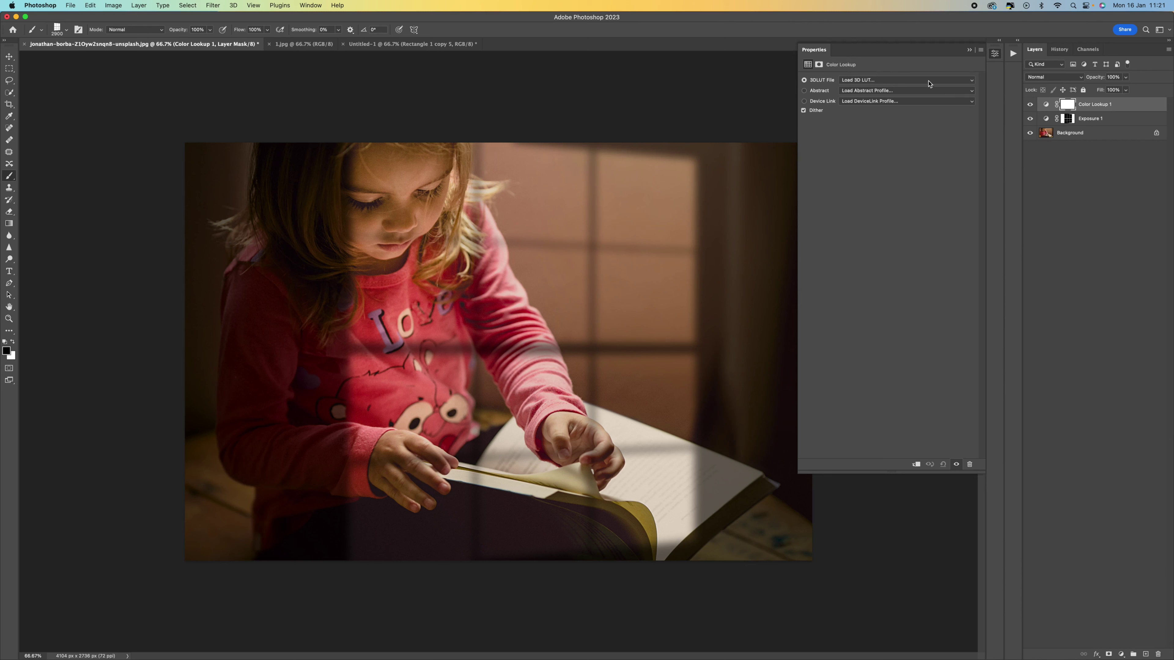
left_click(971, 83)
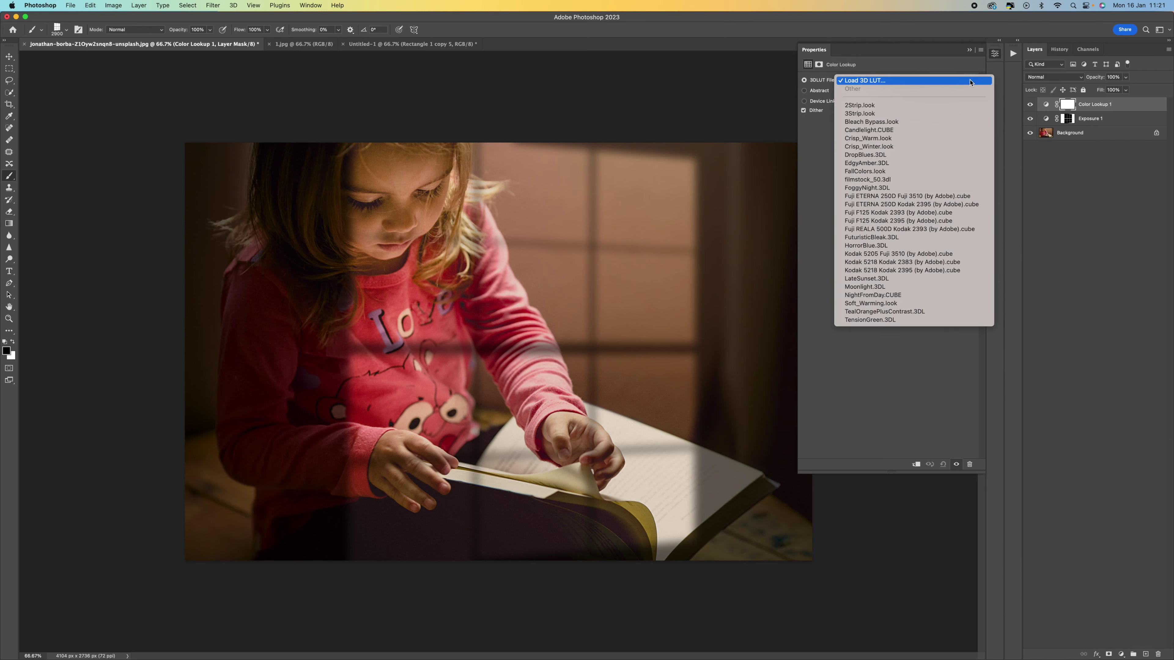
scroll(959, 138, "down", 3)
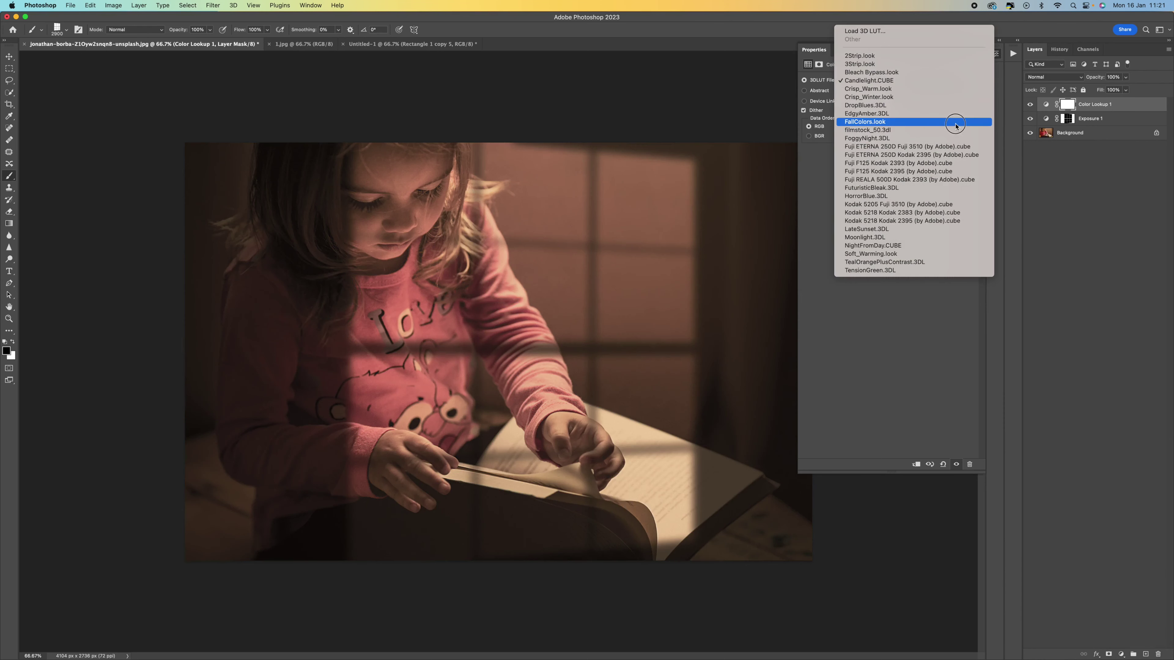
left_click(957, 125)
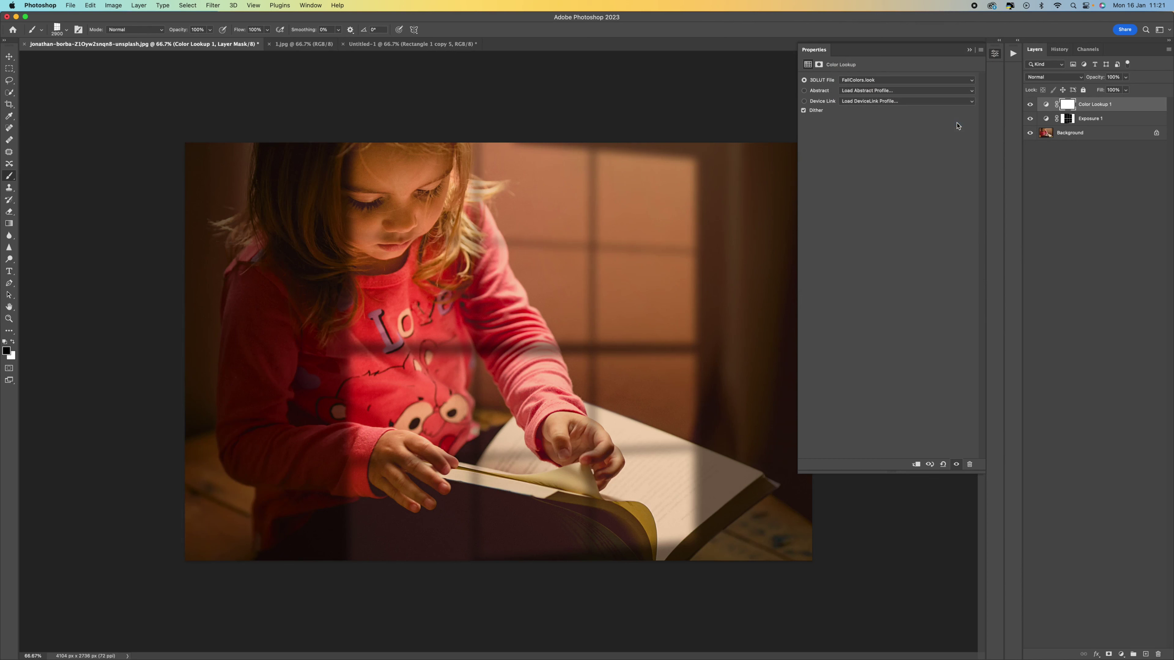
left_click(996, 54)
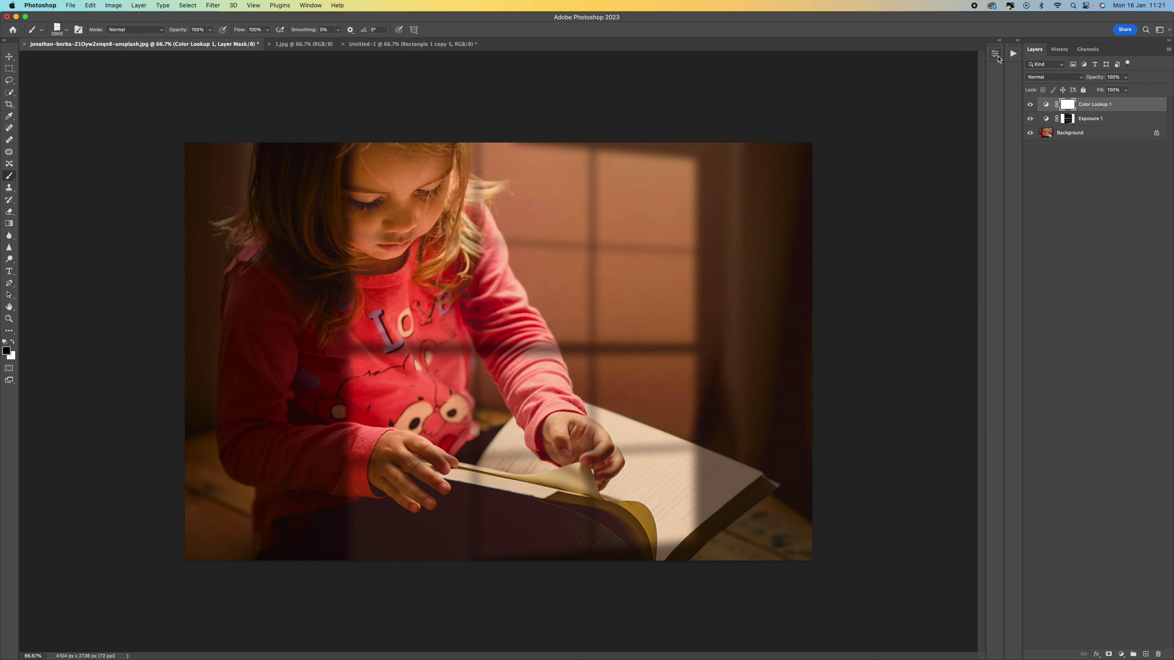
Lower the Color Lookup 1 layer's opacity to soften the warm FallColors grade.
left_click(1125, 76)
left_click_drag(1126, 90, 1110, 90)
left_click(1060, 49)
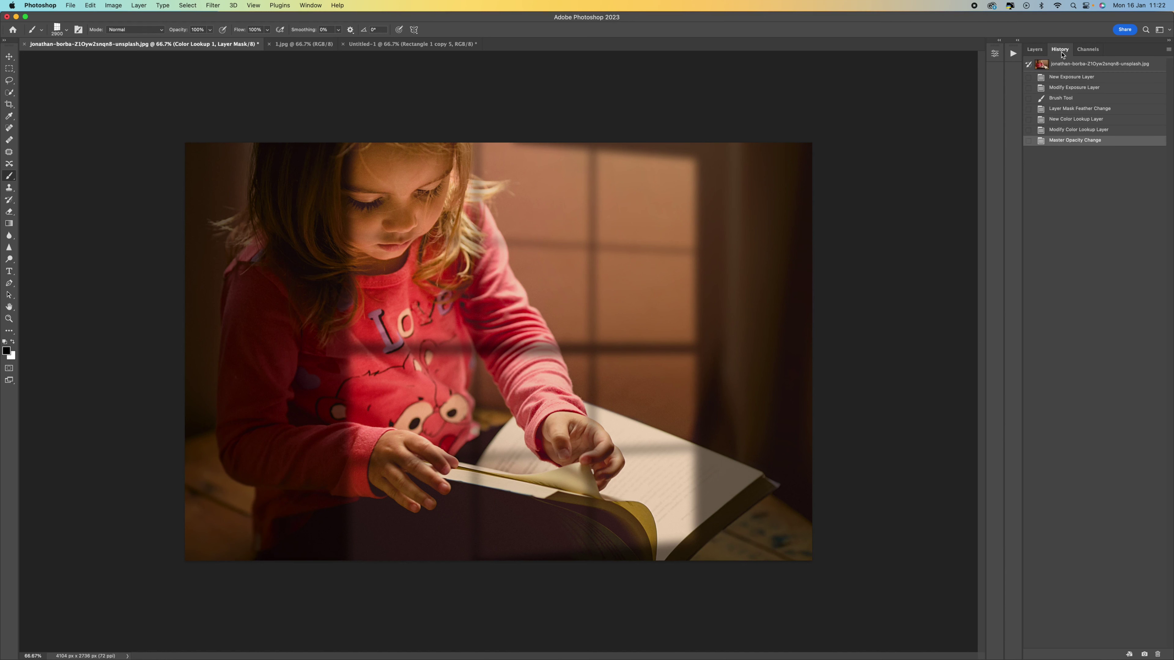
left_click(1034, 49)
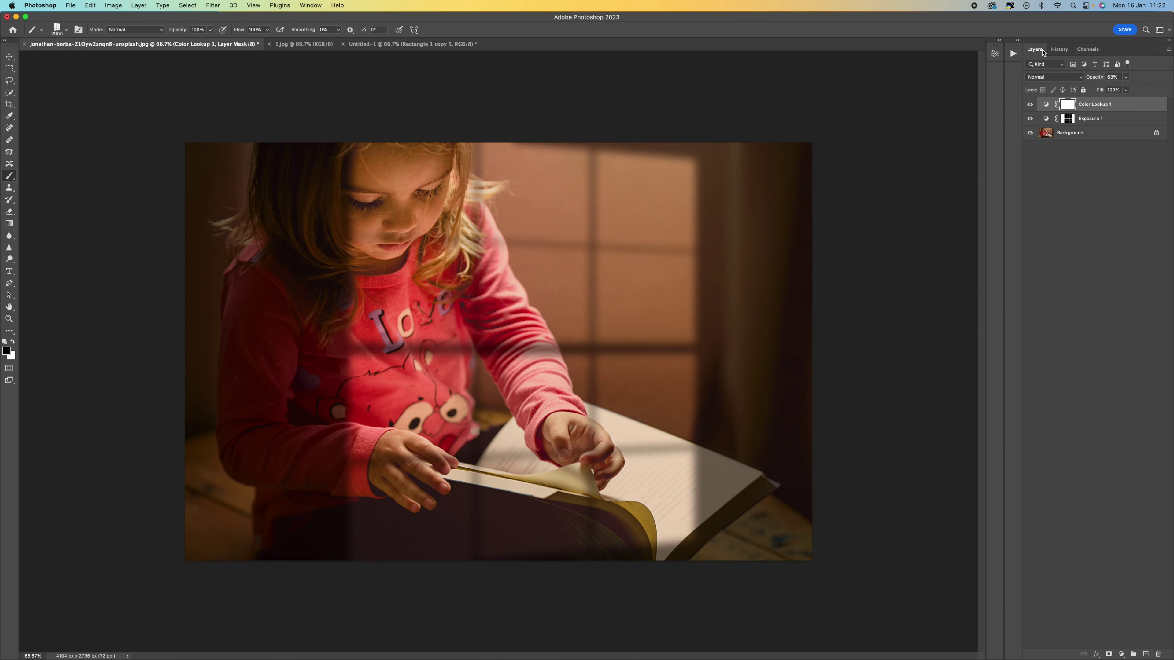
Toggle the Exposure 1 layer's visibility to compare with and without the window light.
left_click(1029, 121)
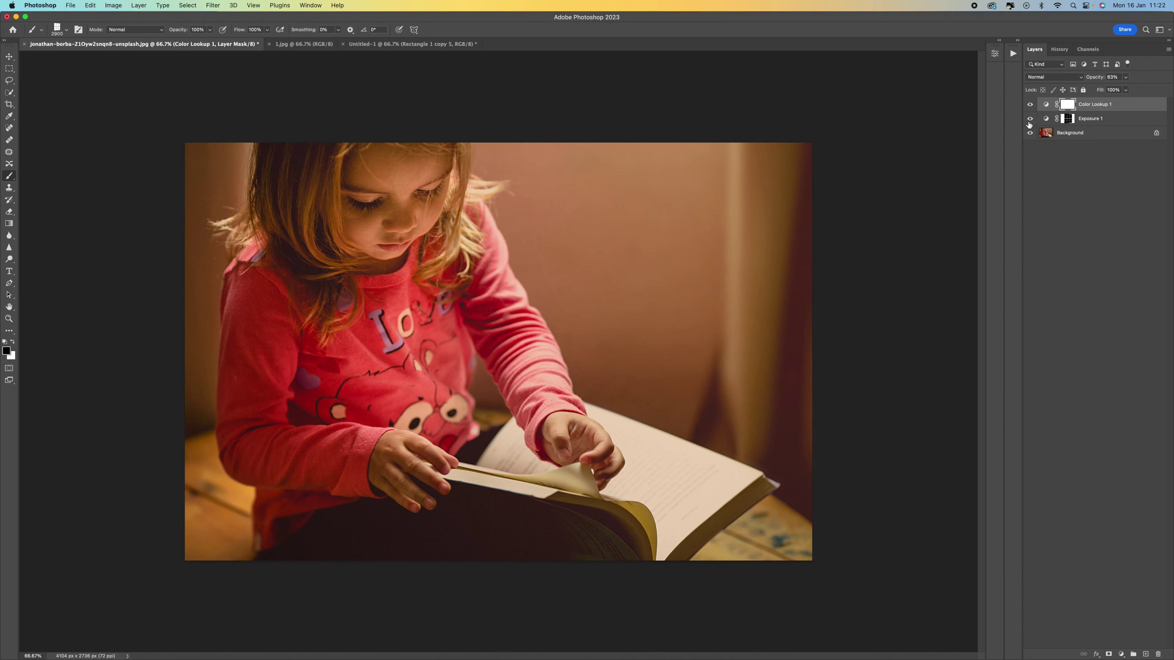
left_click(1029, 123)
left_click(1029, 121)
left_click(1029, 121)
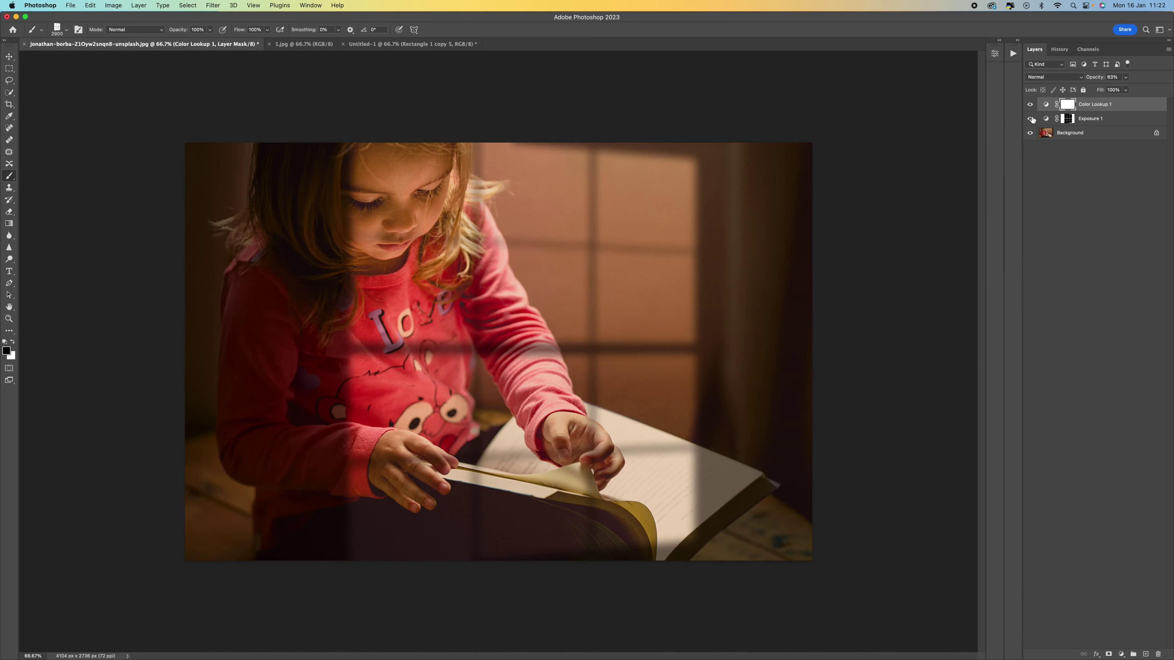
Target the Exposure 1 layer mask and enlarge the brush size.
key("bracketright")
key("bracketright")
key("bracketright")
left_click(1064, 119)
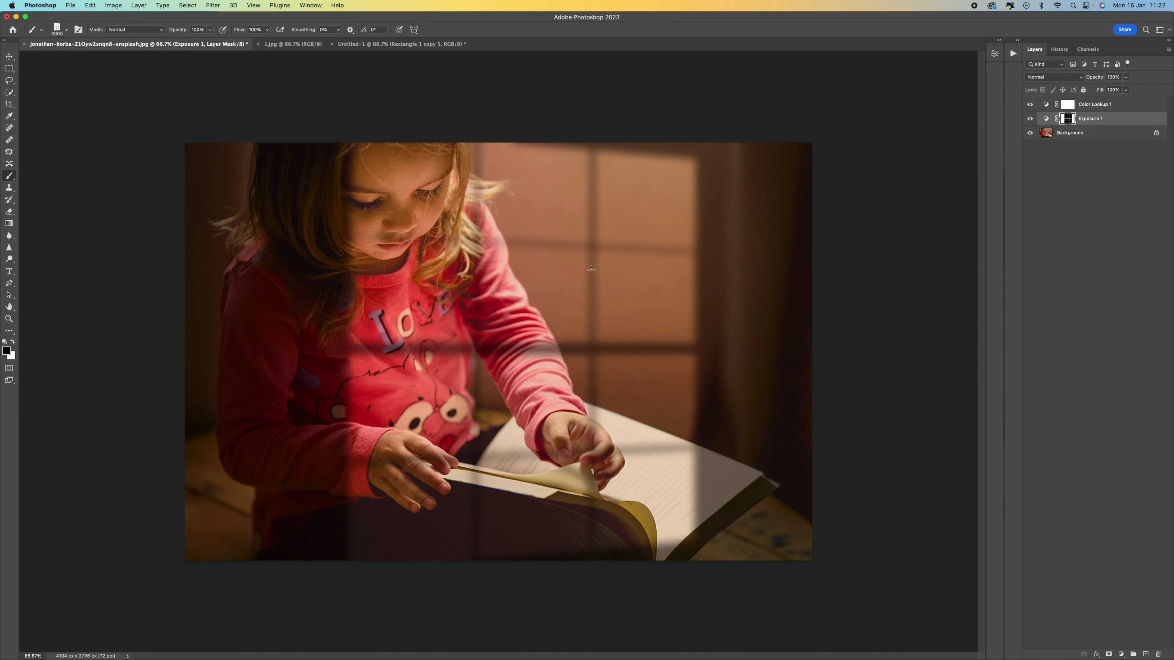
key("bracketright")
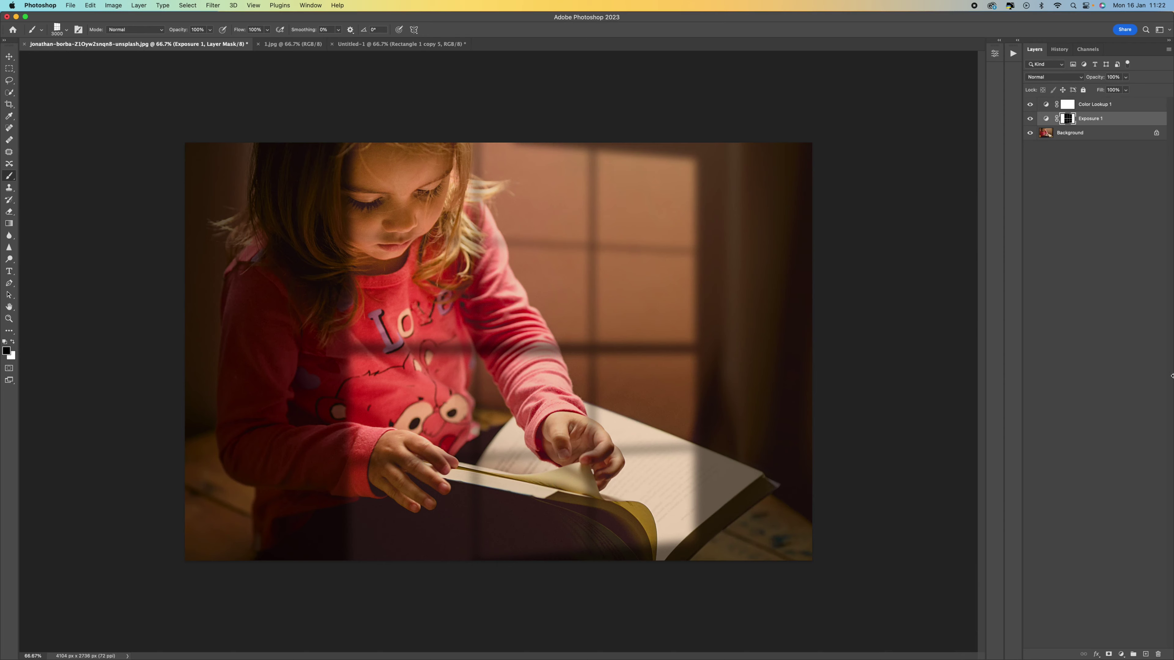